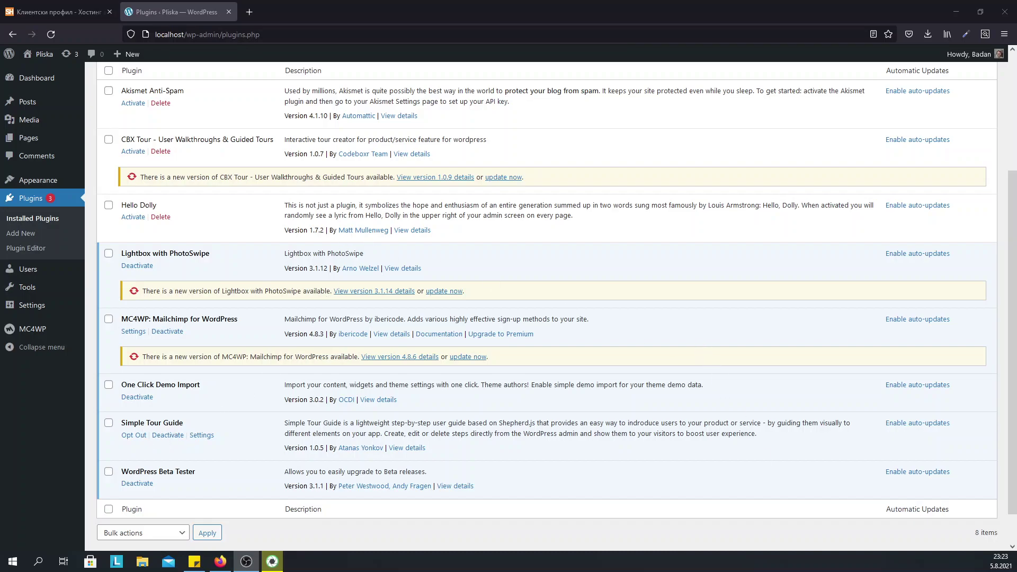
# Step: Open the Simple Tour Guide Options page from its Settings link in the plugins list
pyautogui.click(205, 437)
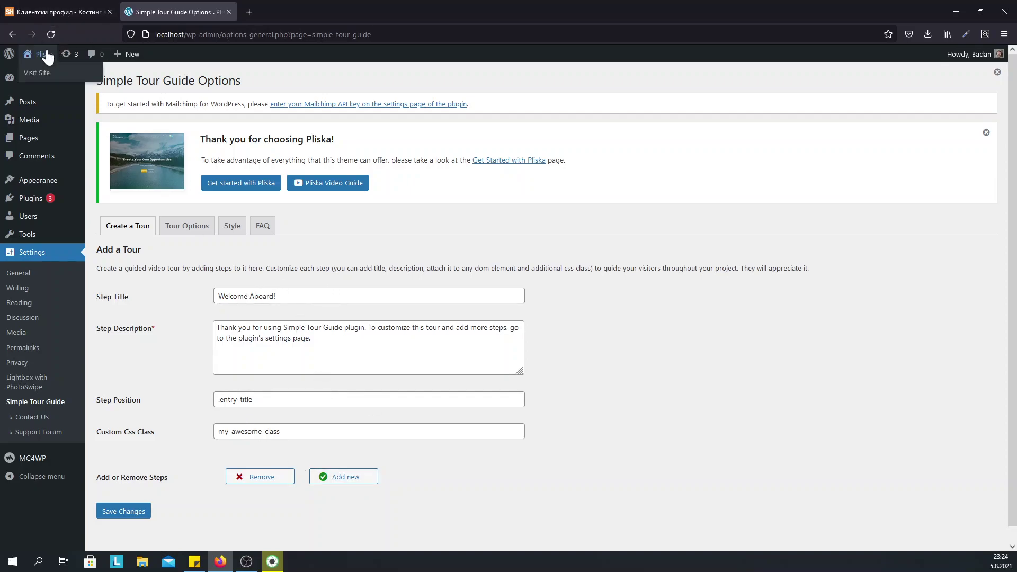
# Step: Visit the live site and finish the 'Welcome Aboard!' tour step over the Home title
pyautogui.click(53, 75)
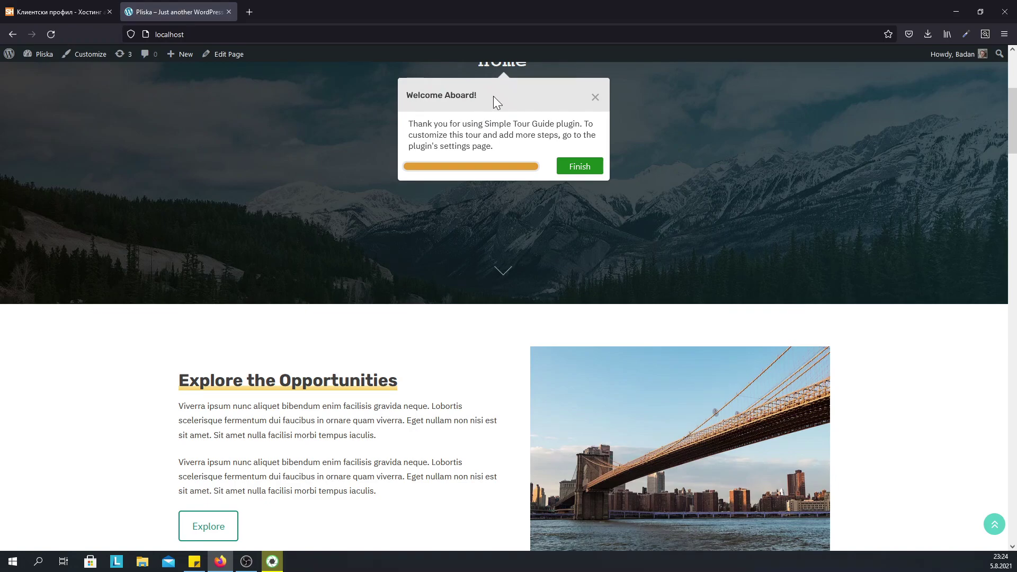
pyautogui.scroll(3, 517, 240)
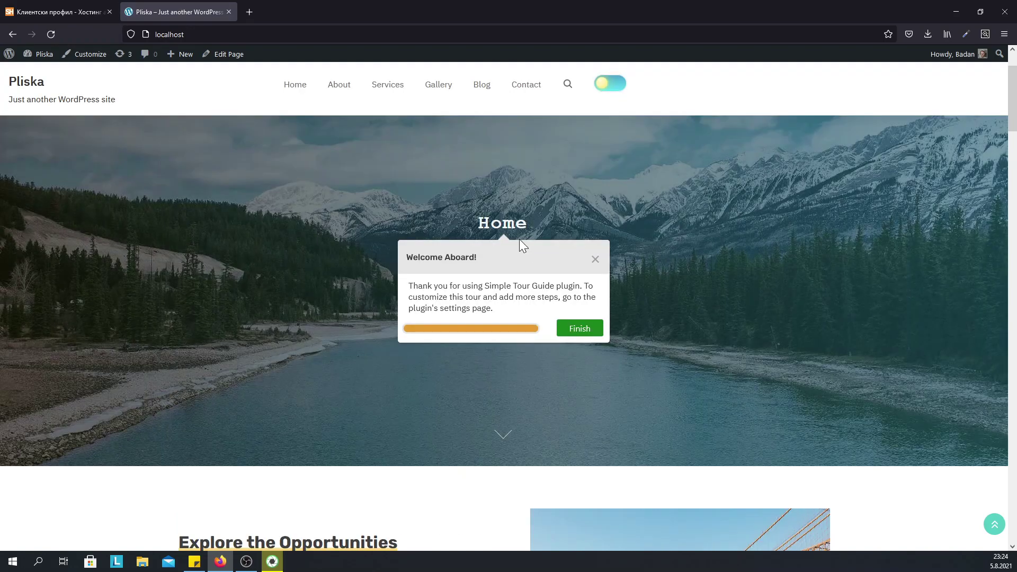
pyautogui.click(581, 329)
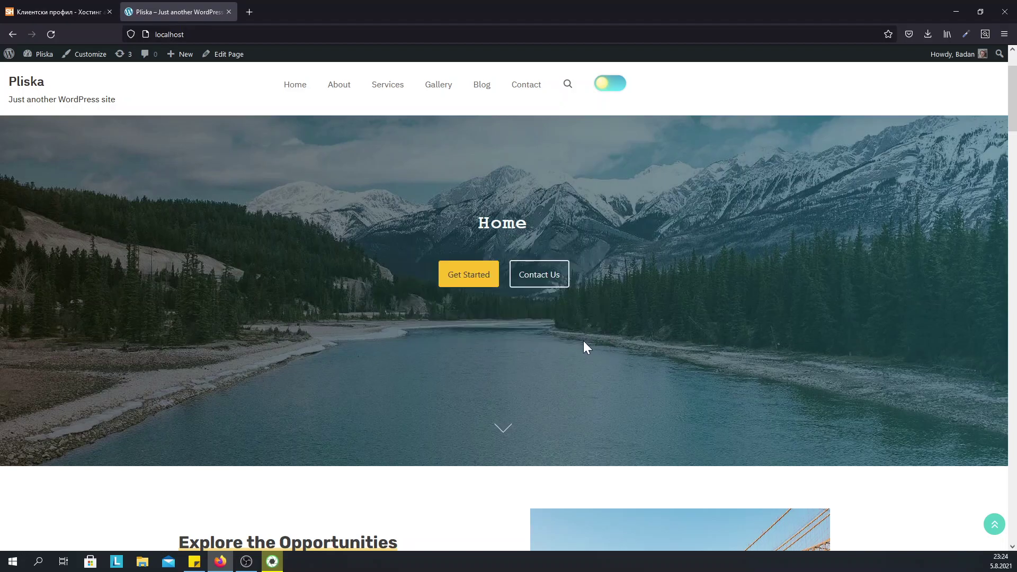
pyautogui.scroll(-5, 549, 318)
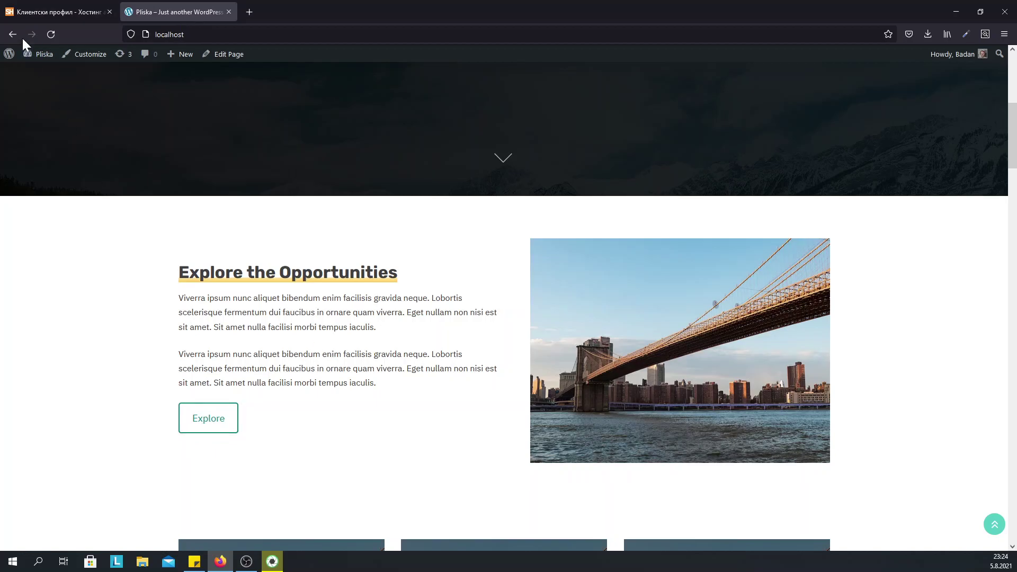
# Step: Add a second tour step titled 'Explore the Opportunities that We Offer'
pyautogui.click(41, 74)
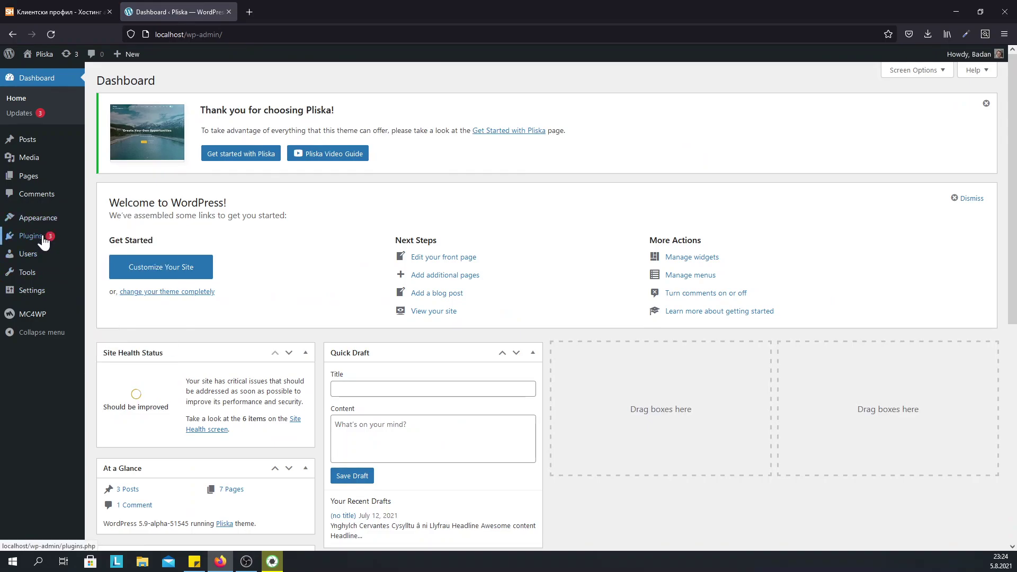
pyautogui.click(108, 395)
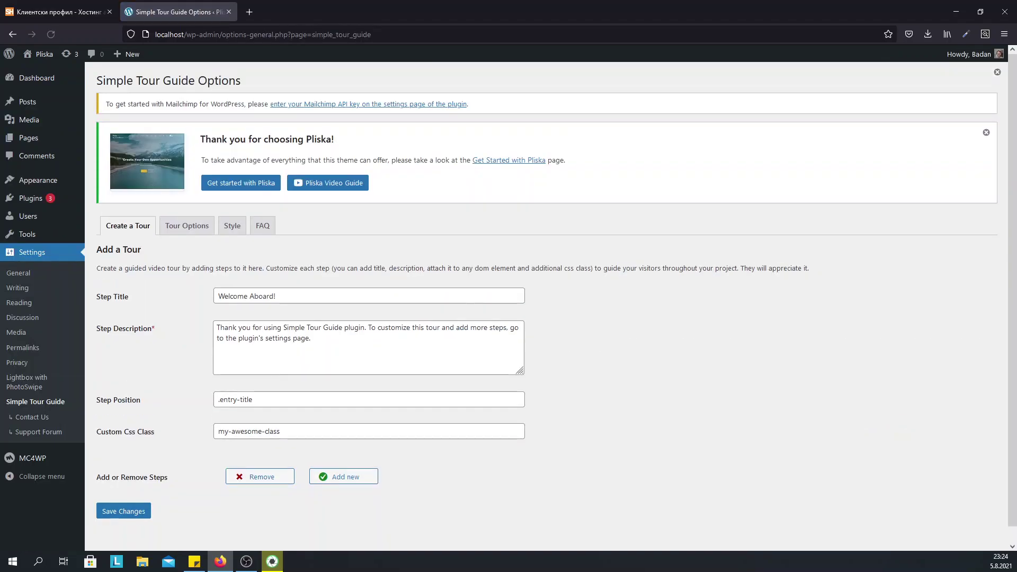
pyautogui.click(350, 484)
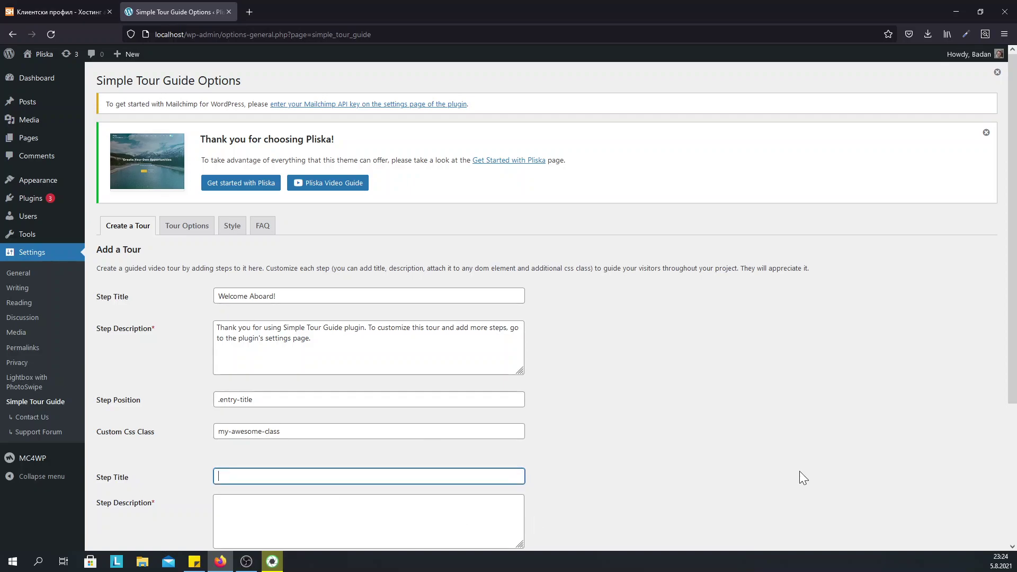
pyautogui.write('Ex')
pyautogui.press('BackSpace')
pyautogui.press('BackSpace')
pyautogui.write('Explore the Opportunities that We Offer')
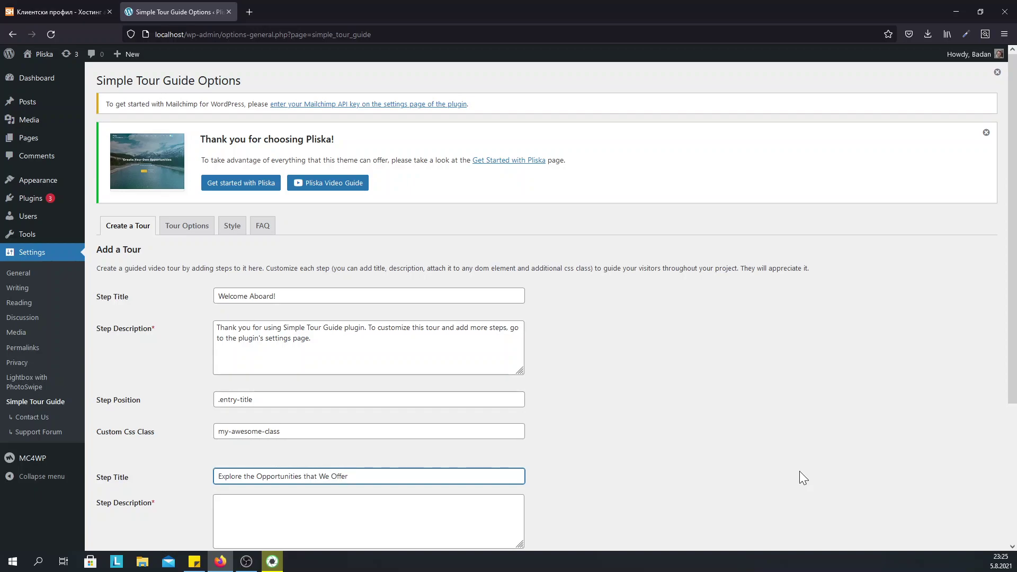
# Step: Give the second step the description 'Unilimited awesomeness'
pyautogui.scroll(-2, 374, 440)
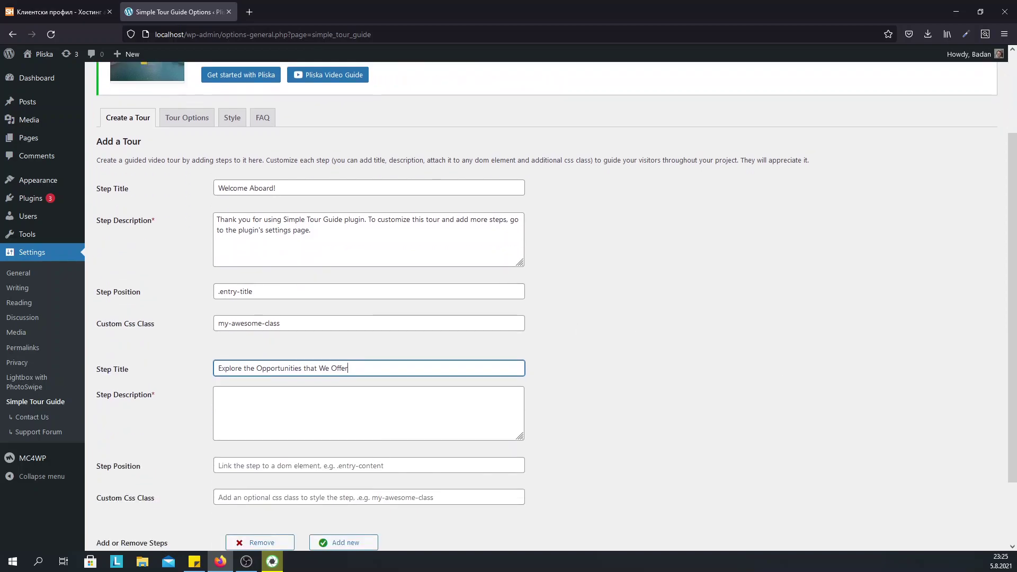
pyautogui.click(440, 390)
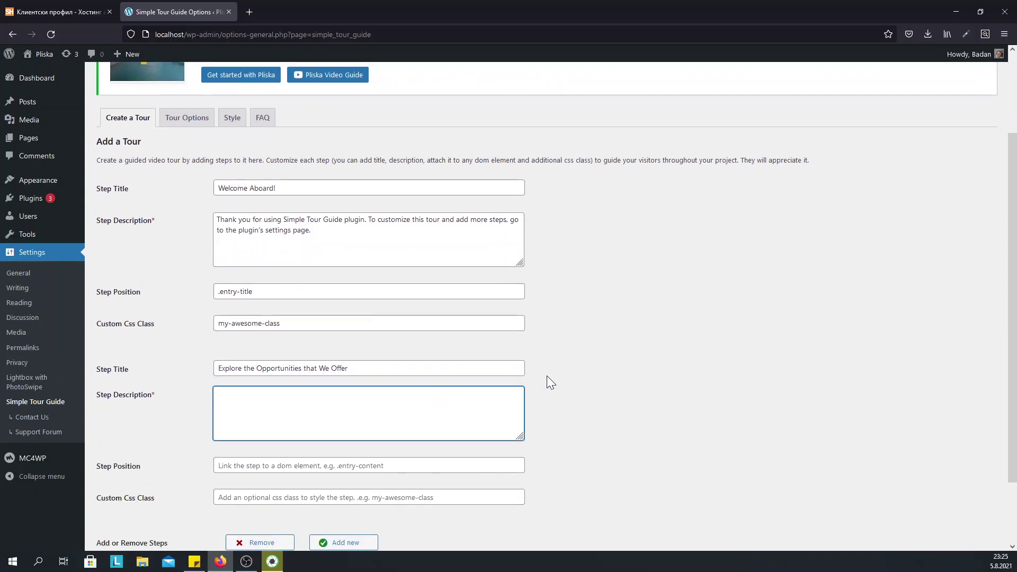
pyautogui.write('Uni')
pyautogui.write('limited aweso')
pyautogui.write('meness')
pyautogui.scroll(-2, 284, 381)
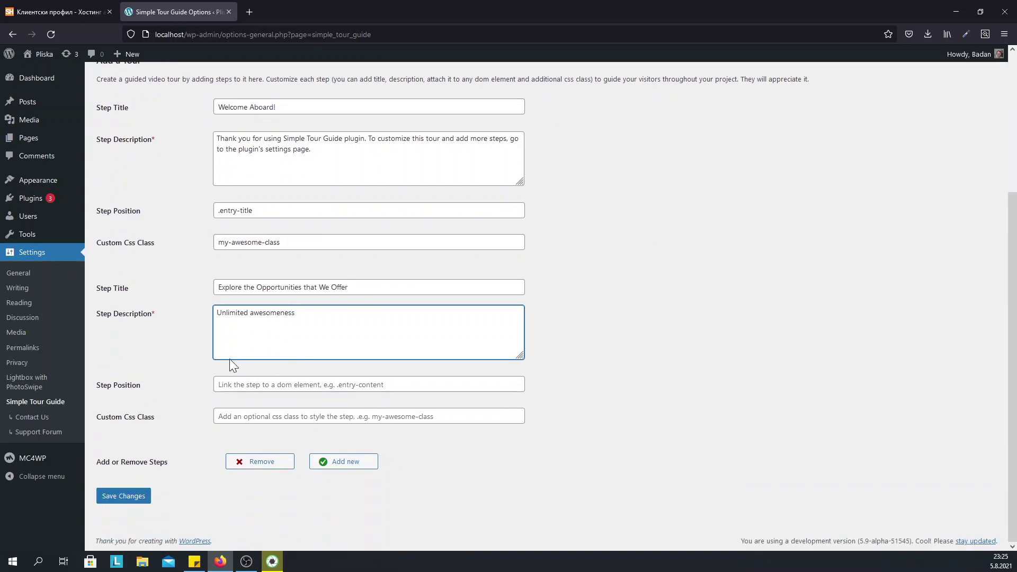
# Step: Save the new step, then walk the tour Next, Back, Next and Finish on the homepage
pyautogui.click(137, 495)
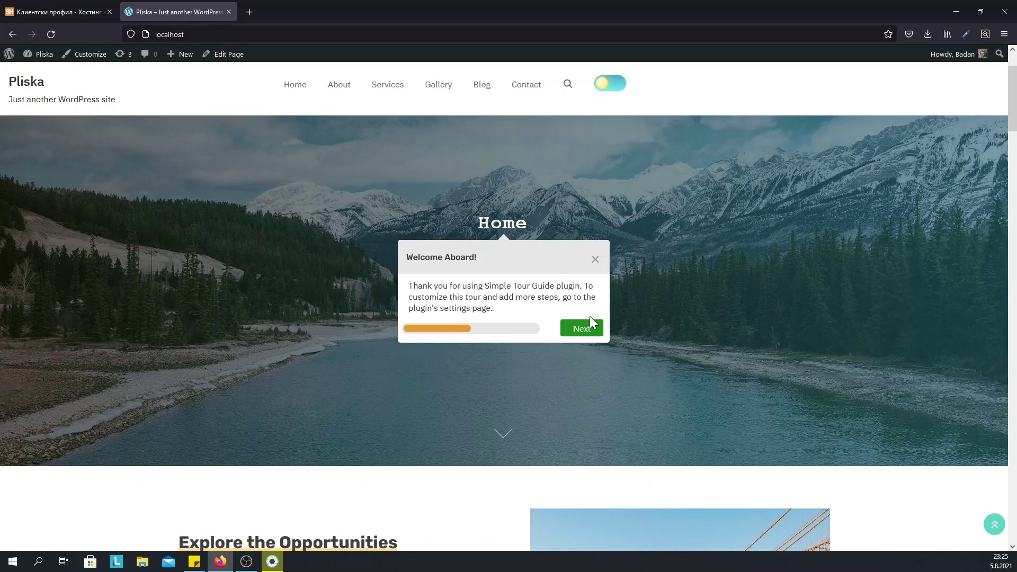
pyautogui.click(585, 330)
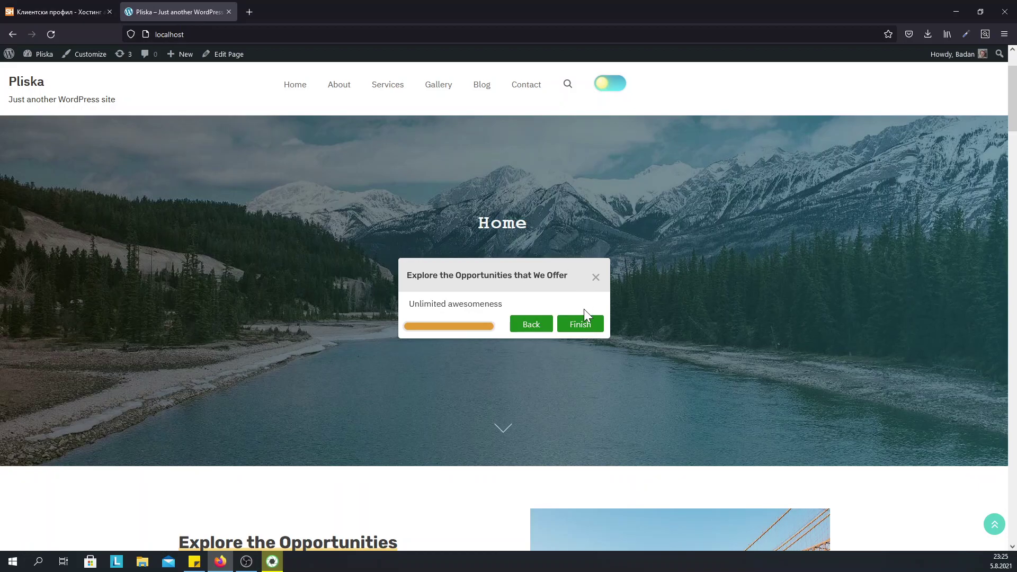
pyautogui.click(531, 325)
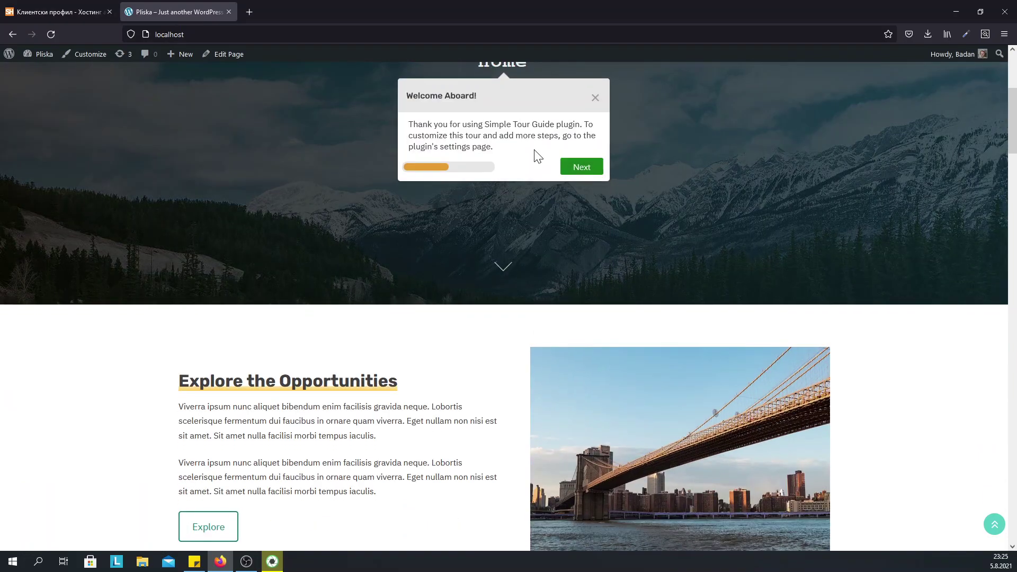
pyautogui.click(575, 168)
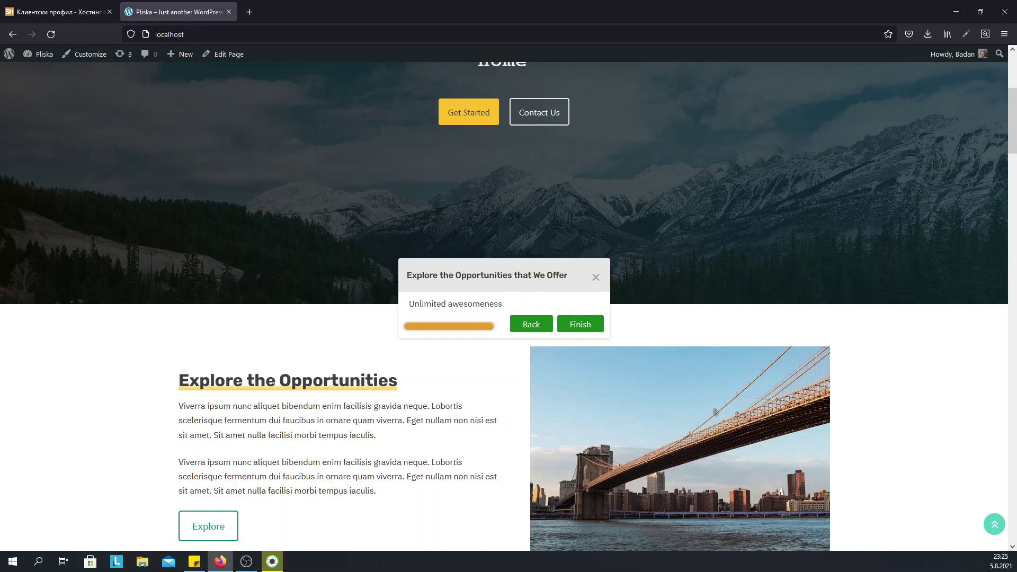
pyautogui.click(591, 326)
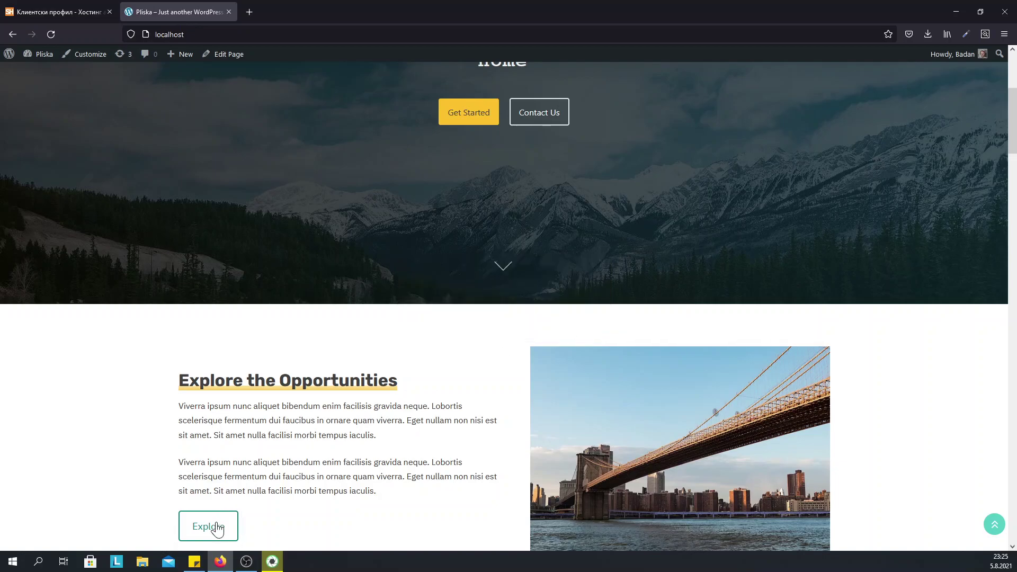
pyautogui.scroll(-1, 249, 508)
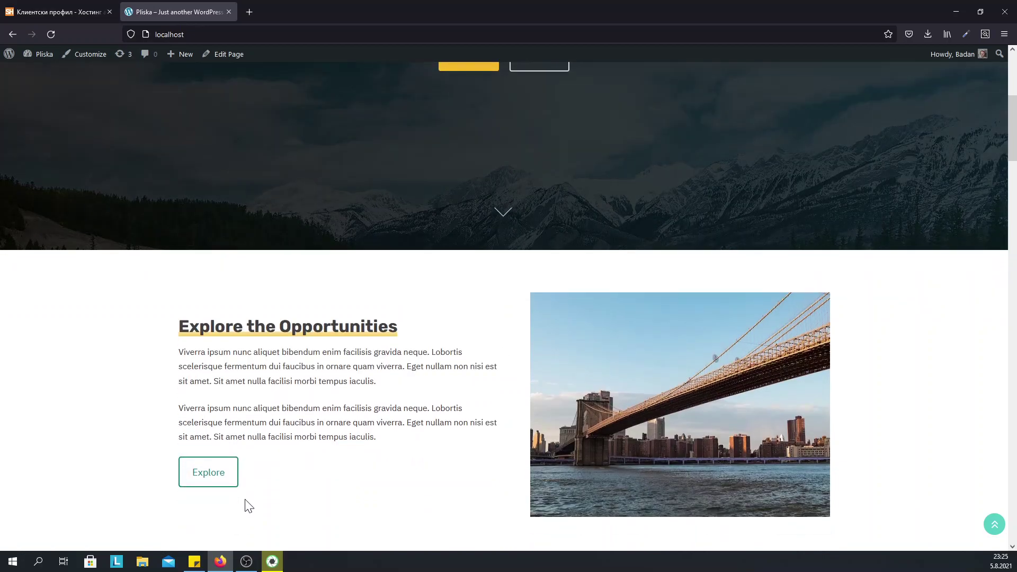
# Step: Copy the Explore button's wp-block-button__link class from the inspector, then close DevTools
pyautogui.rightClick(214, 479)
pyautogui.click(256, 442)
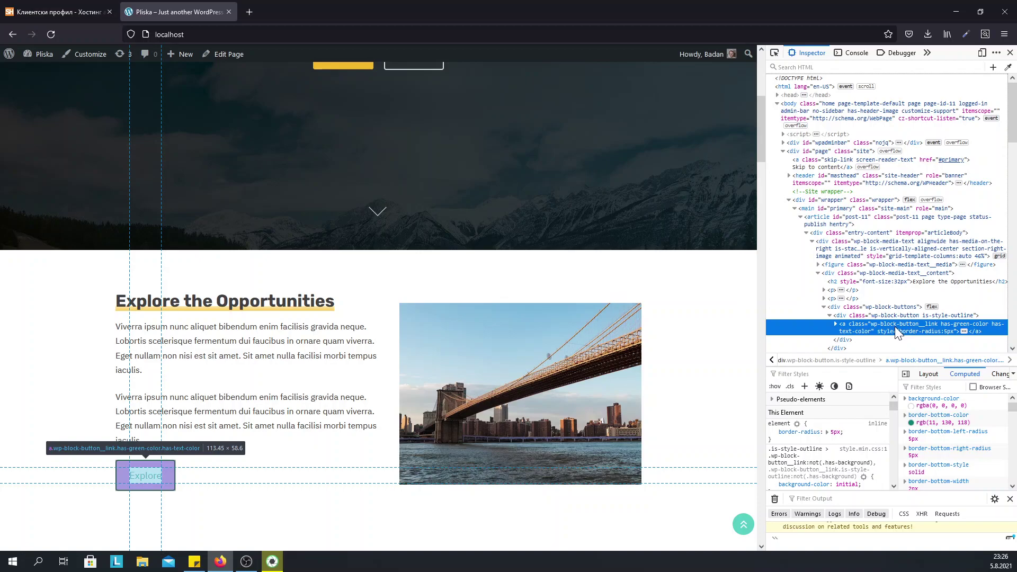
pyautogui.doubleClick(939, 325)
pyautogui.click(929, 330)
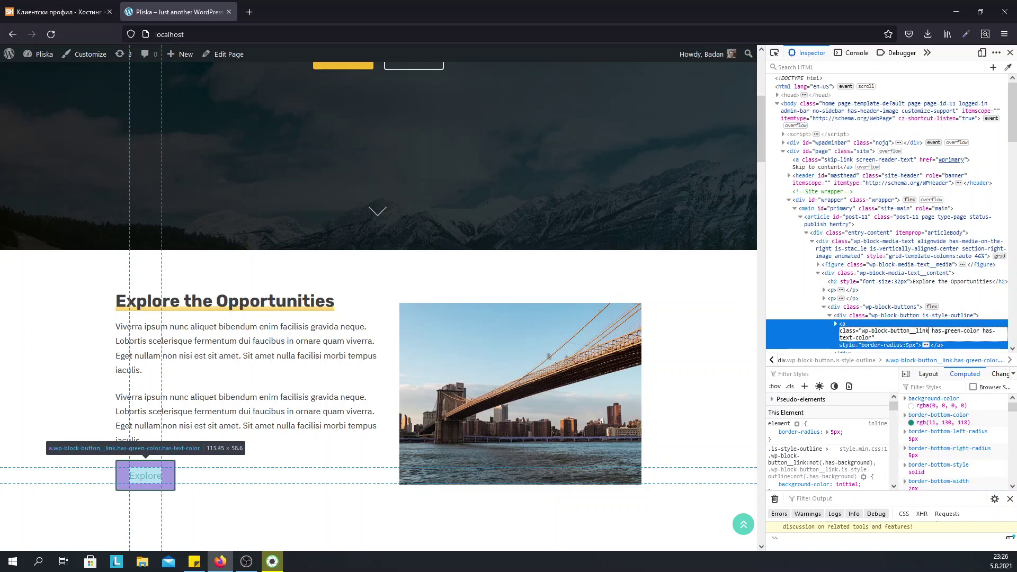
pyautogui.moveTo(930, 330); pyautogui.dragTo(862, 331)
pyautogui.rightClick(870, 333)
pyautogui.click(896, 375)
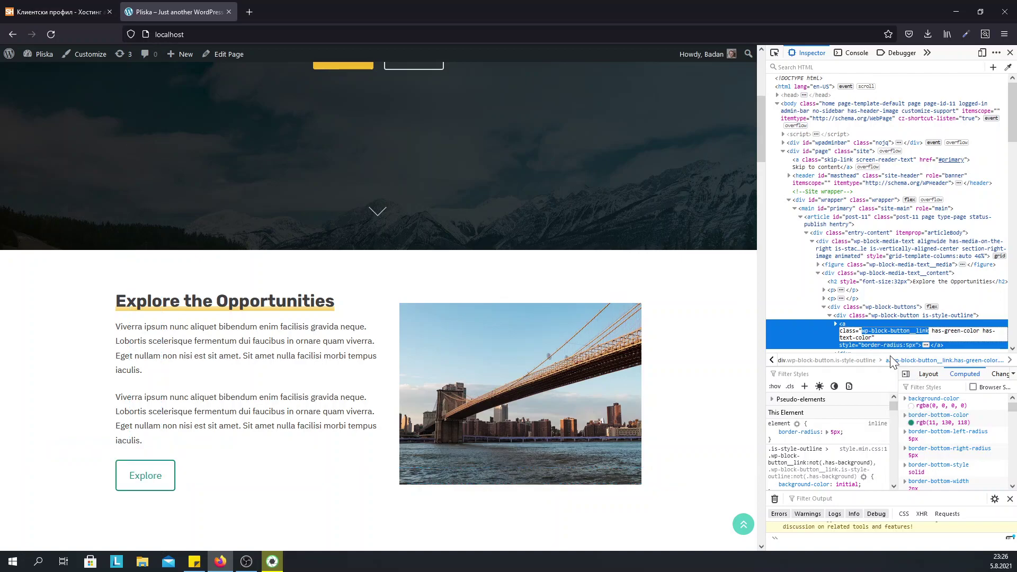
pyautogui.click(1012, 53)
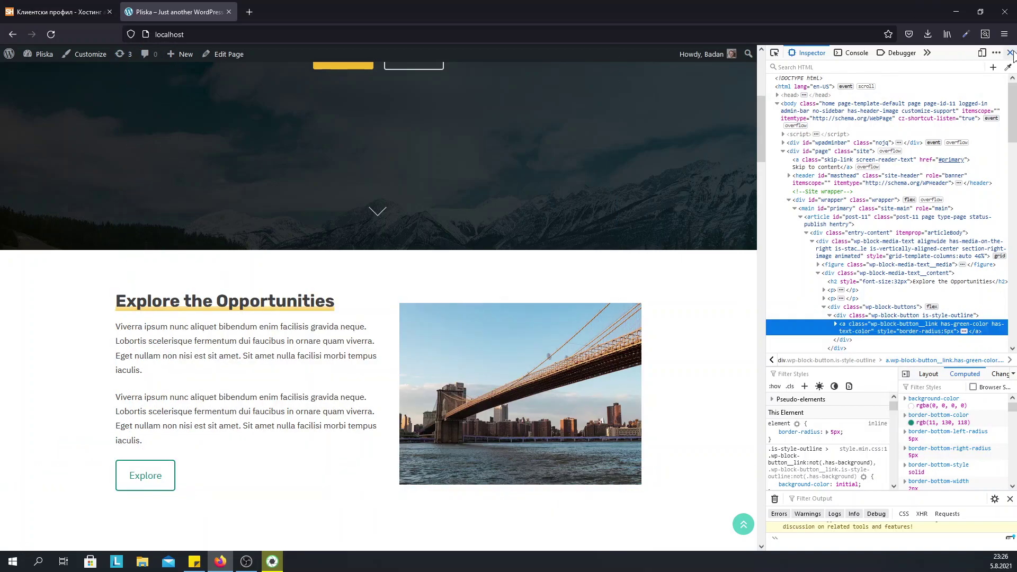
pyautogui.scroll(5, 151, 110)
# Step: Set the second step's Step Position to the remembered .wp-block-button__link selector
pyautogui.moveTo(32, 58)
pyautogui.click(93, 119)
pyautogui.moveTo(46, 290)
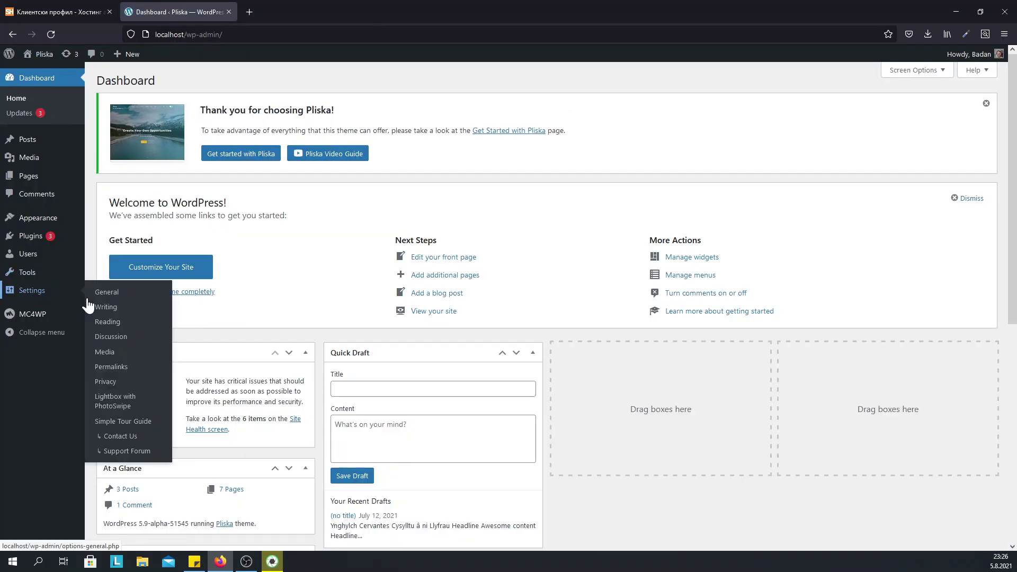
pyautogui.click(132, 422)
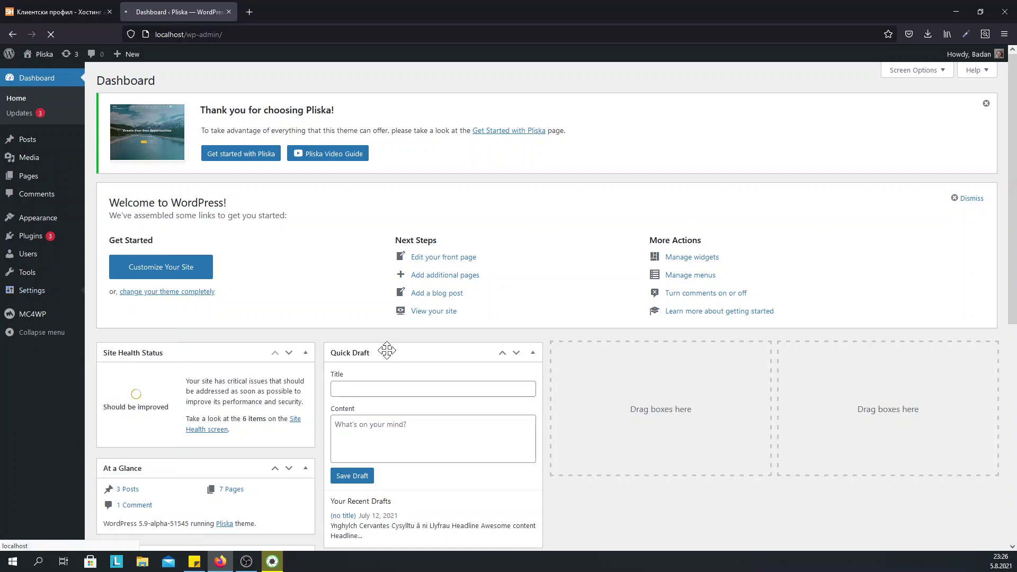
pyautogui.scroll(-3, 223, 450)
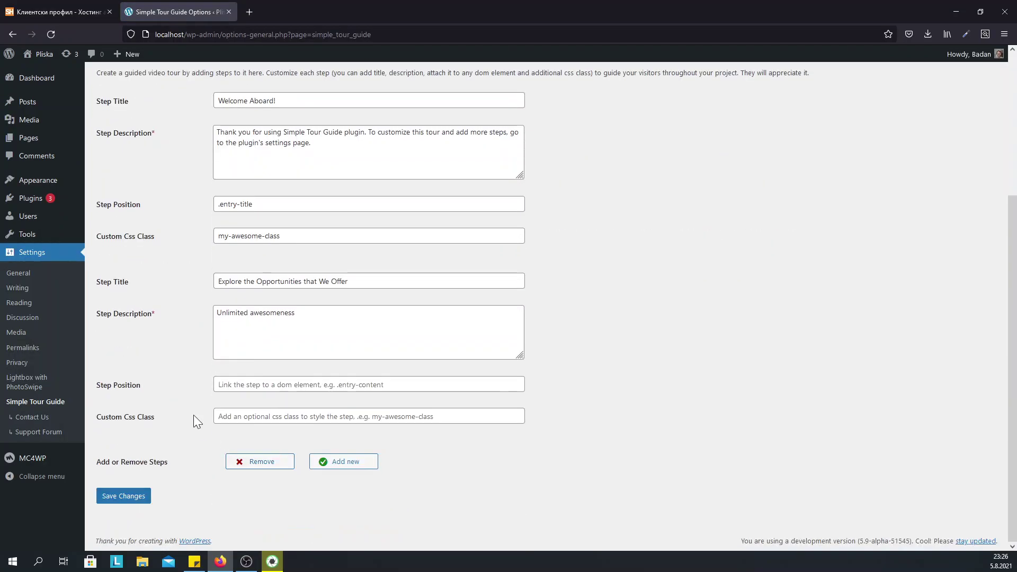
pyautogui.click(318, 385)
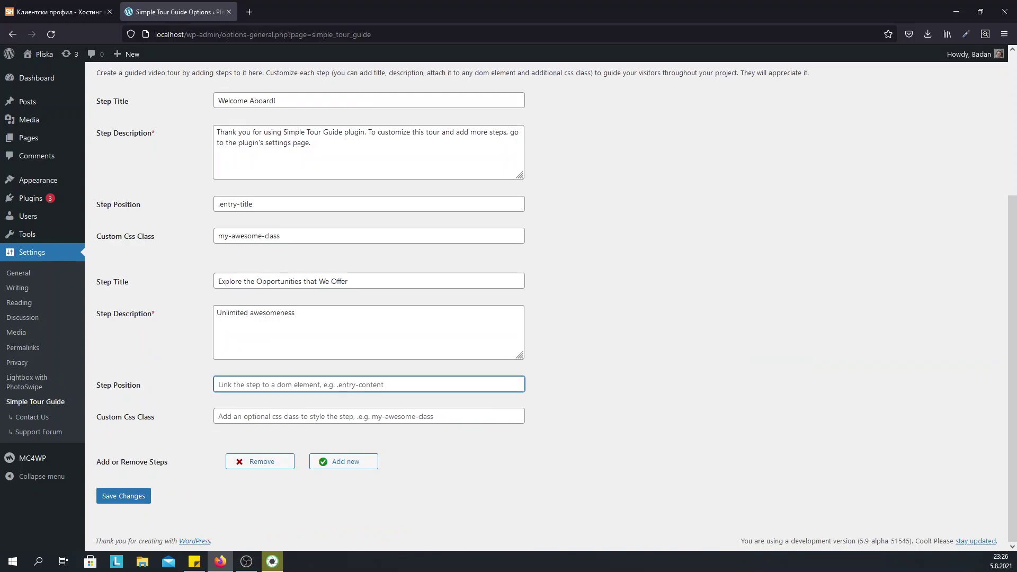
pyautogui.press('Down')
pyautogui.press('Down')
pyautogui.press('Return')
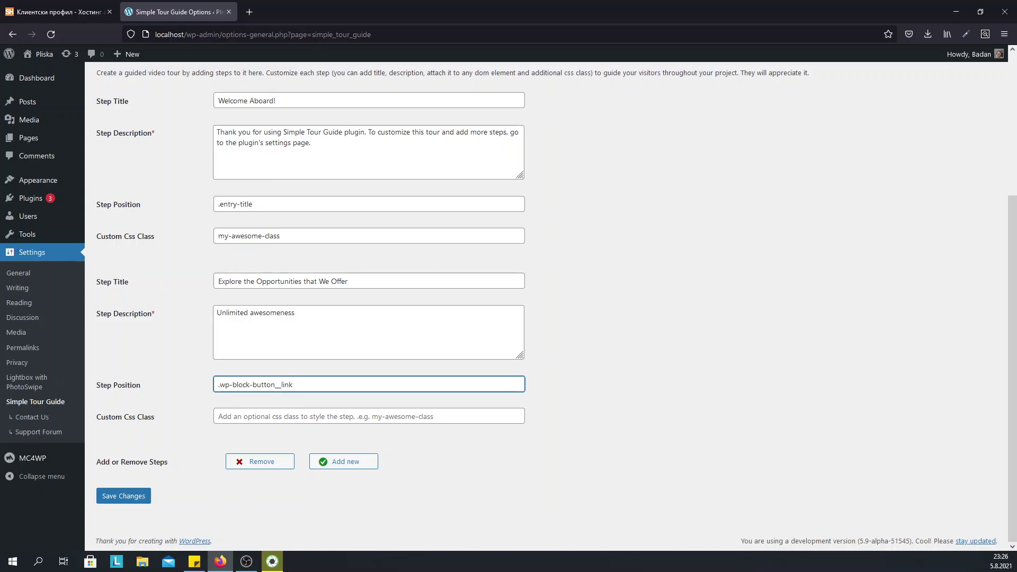
# Step: Save the tour and advance it to the second step beside the Explore button
pyautogui.click(129, 497)
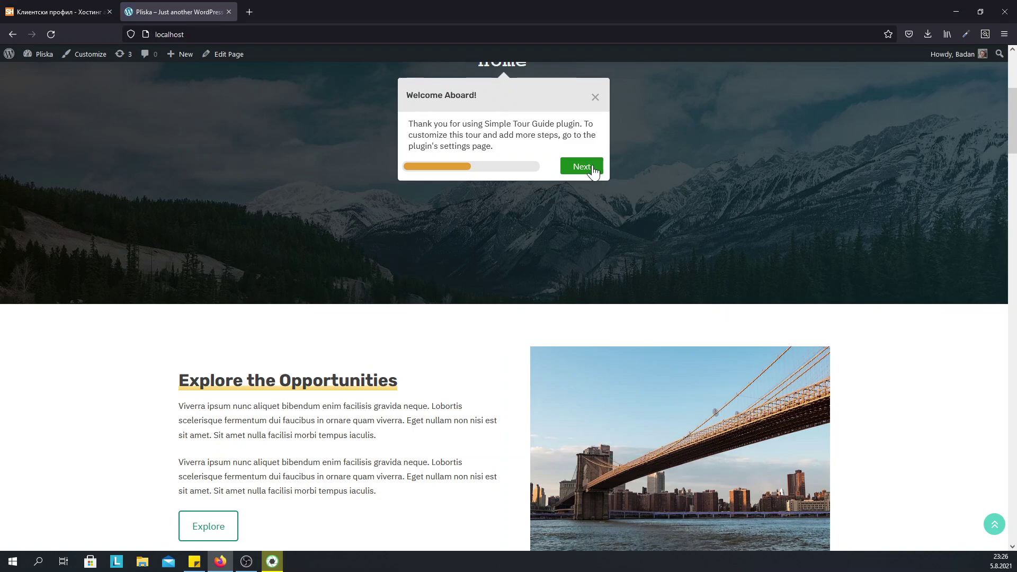
pyautogui.click(593, 169)
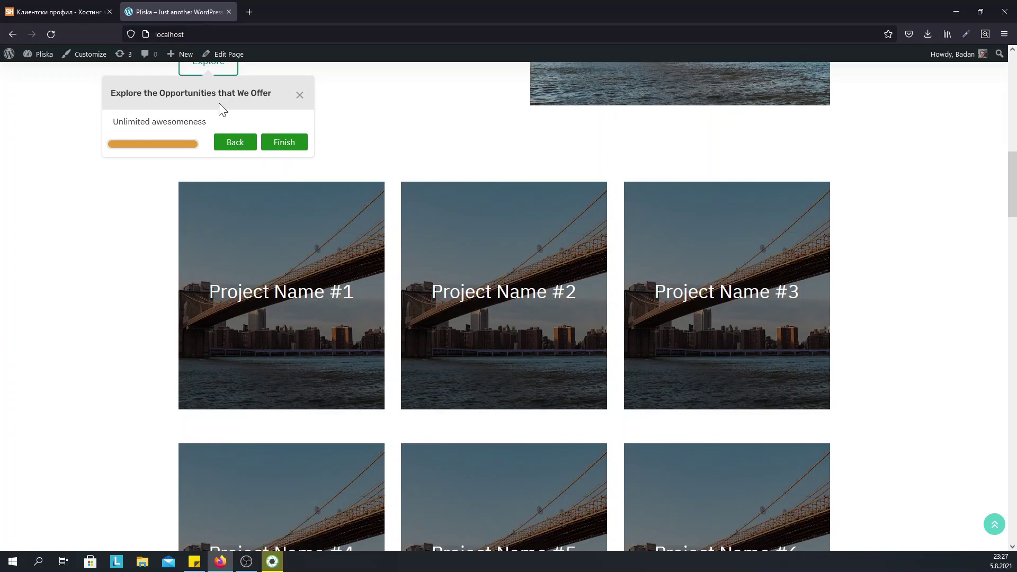
# Step: Go back to the Simple Tour Guide settings and show the Tour Options section
pyautogui.moveTo(43, 55)
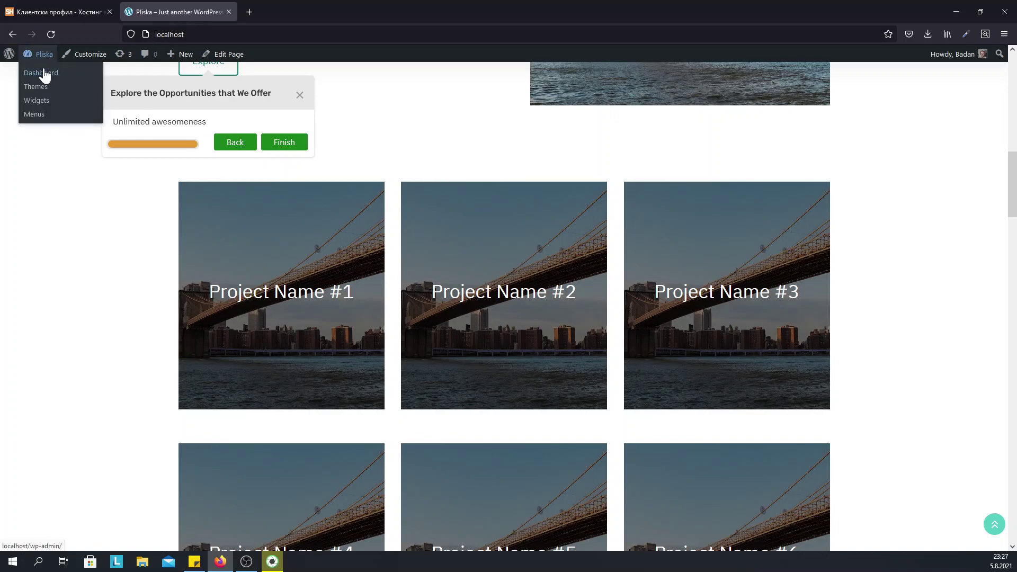
pyautogui.click(44, 76)
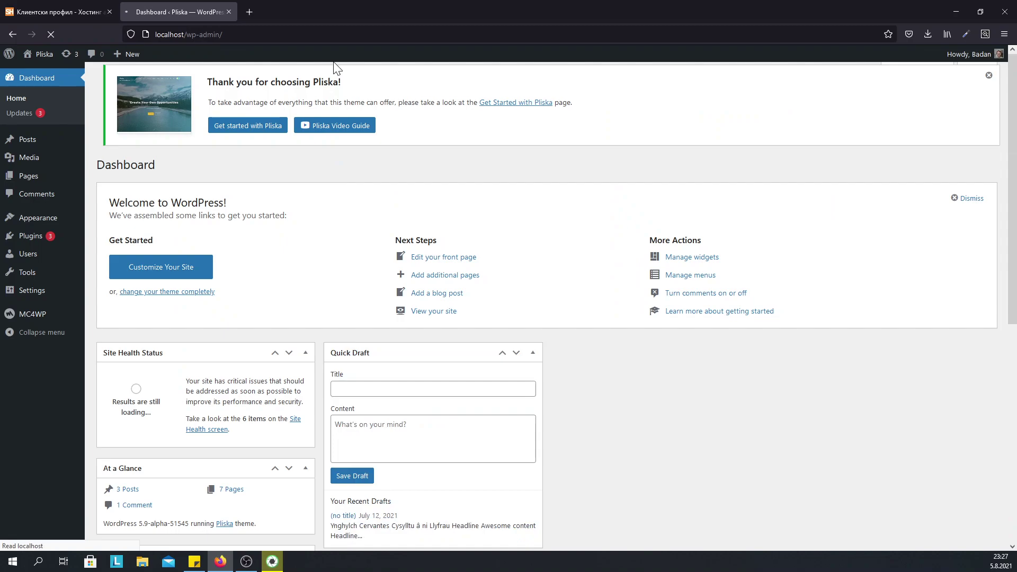
pyautogui.moveTo(53, 292)
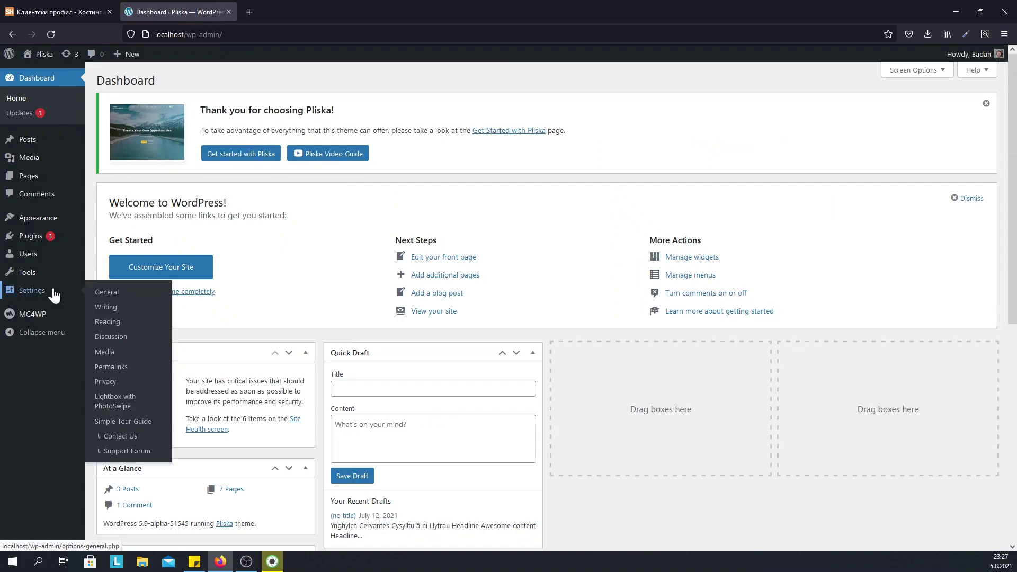
pyautogui.click(127, 421)
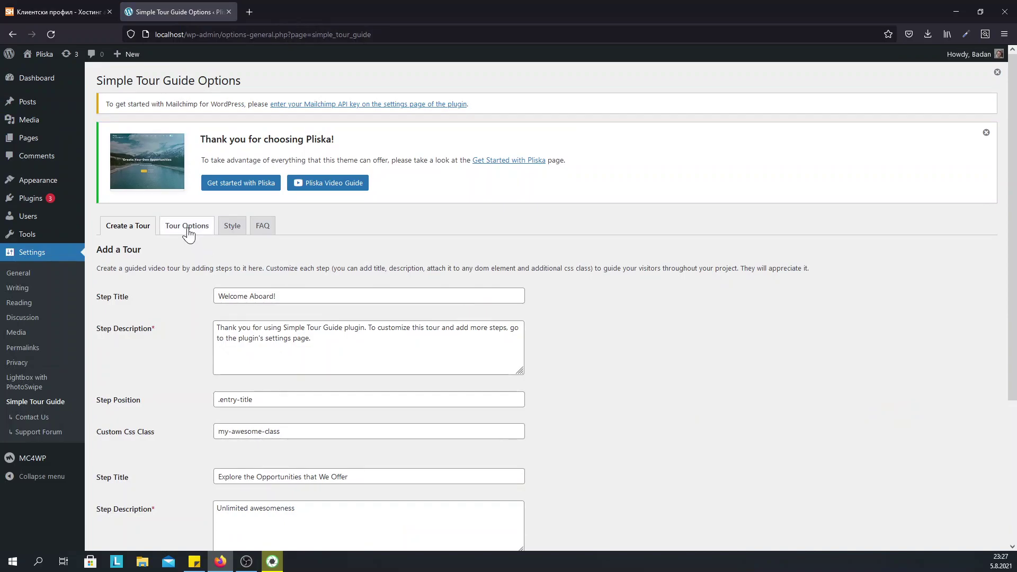
pyautogui.click(188, 232)
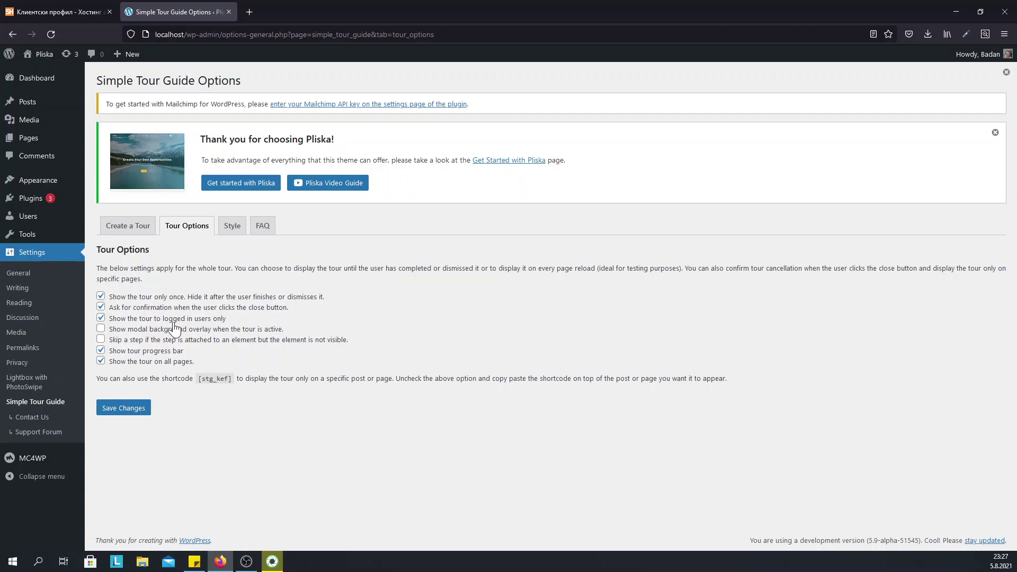
# Step: Enable 'Show modal background overlay when the tour is active' and save the tour options
pyautogui.moveTo(226, 319); pyautogui.dragTo(111, 325)
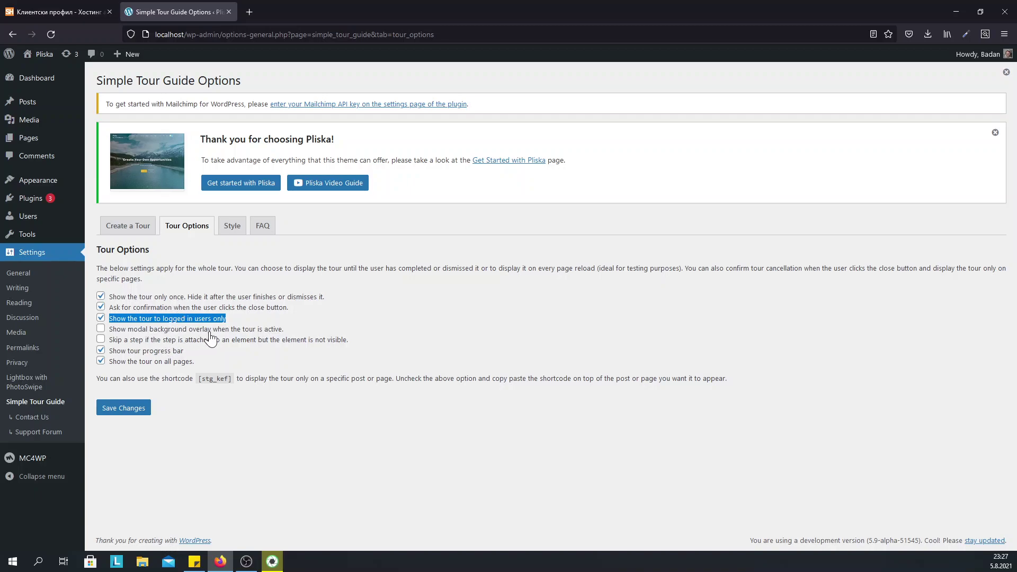
pyautogui.click(100, 329)
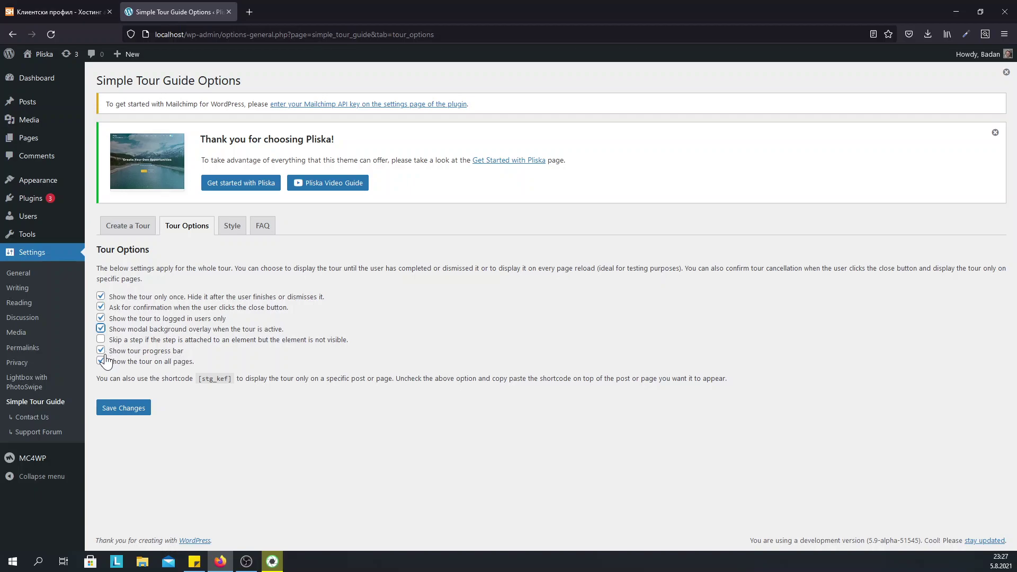
pyautogui.click(124, 408)
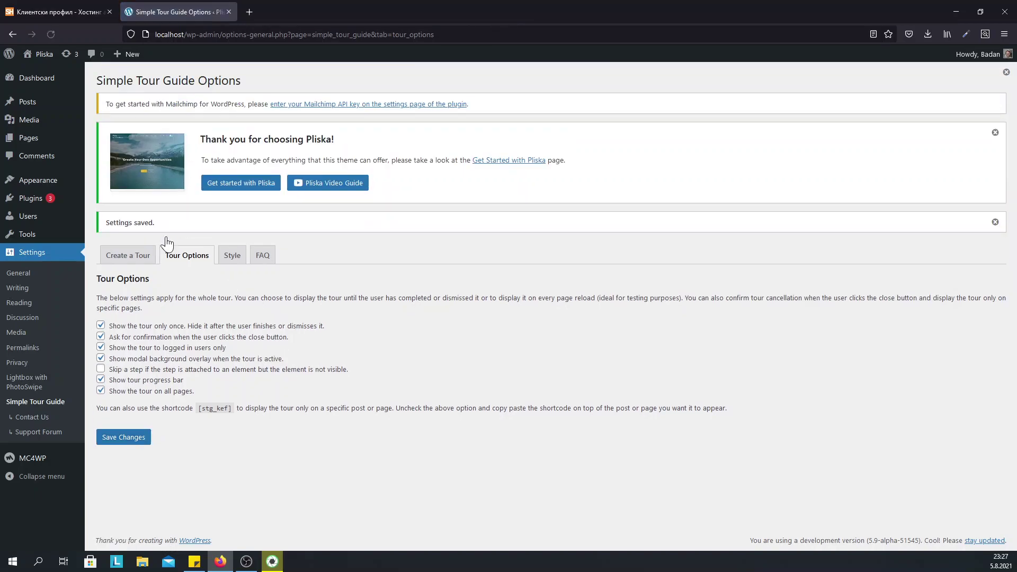
pyautogui.moveTo(36, 55)
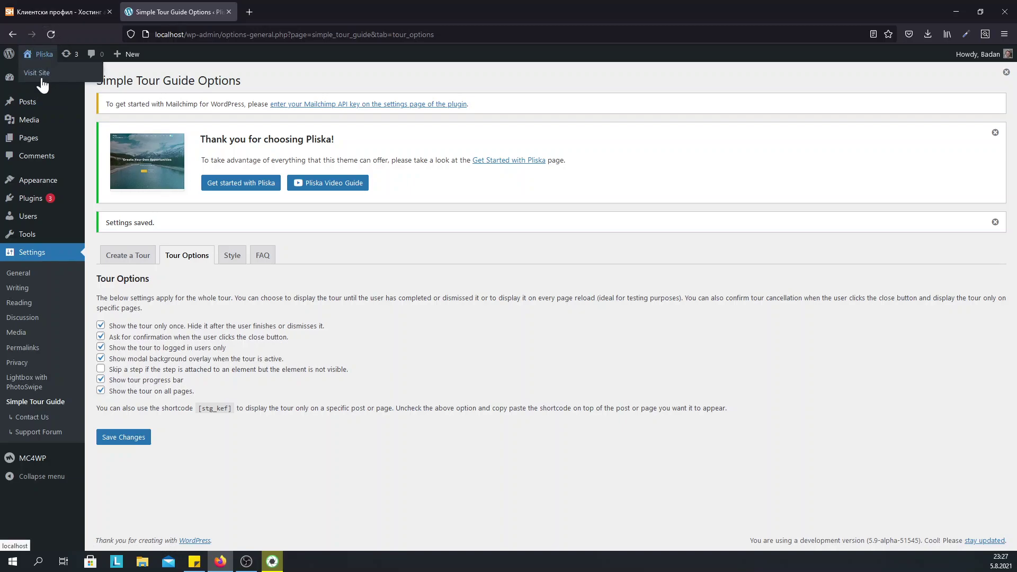
# Step: Check the overlay tour on the homepage, then close it and confirm the cancellation
pyautogui.click(41, 73)
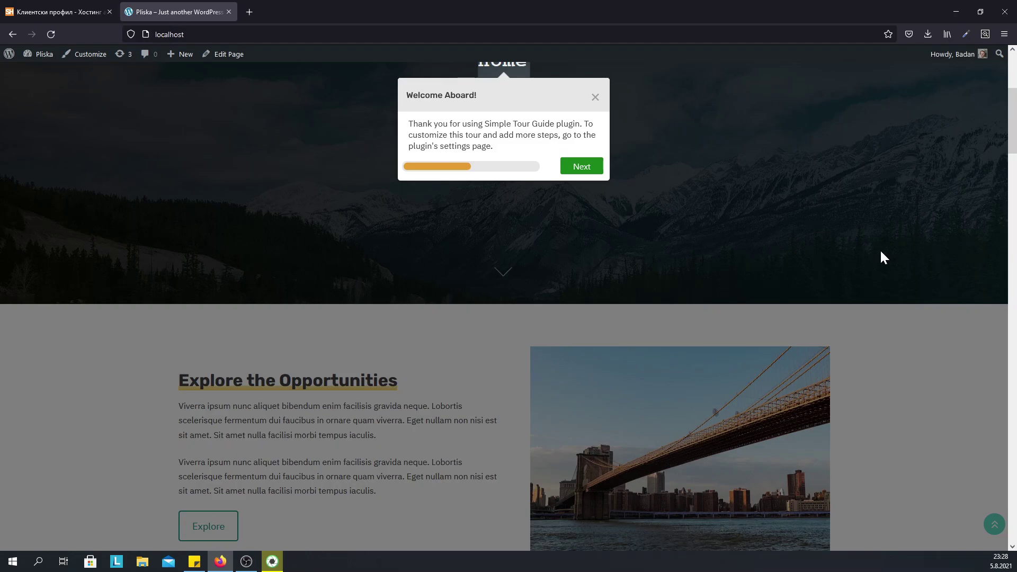
pyautogui.scroll(3, 517, 189)
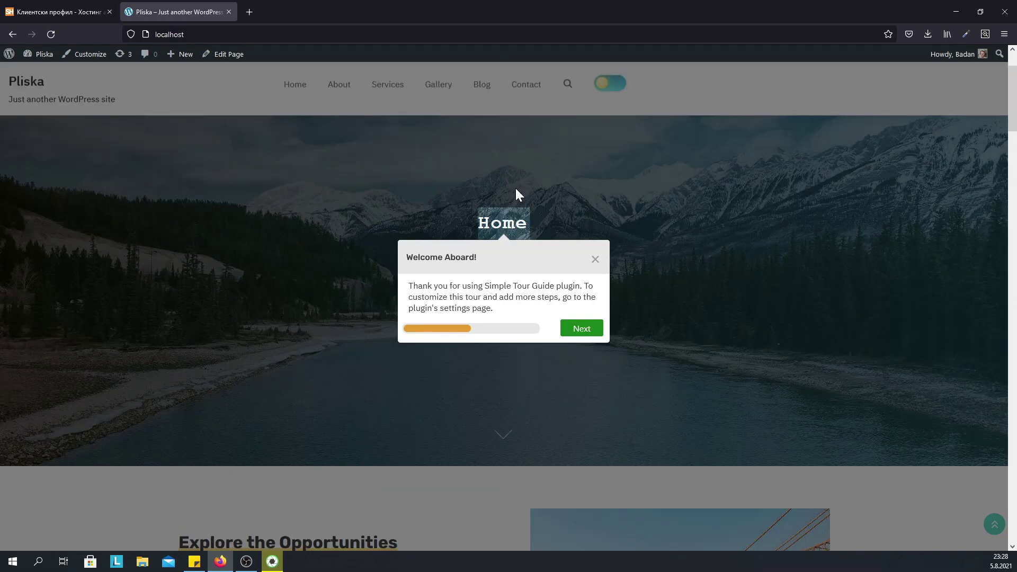
pyautogui.scroll(-2, 237, 251)
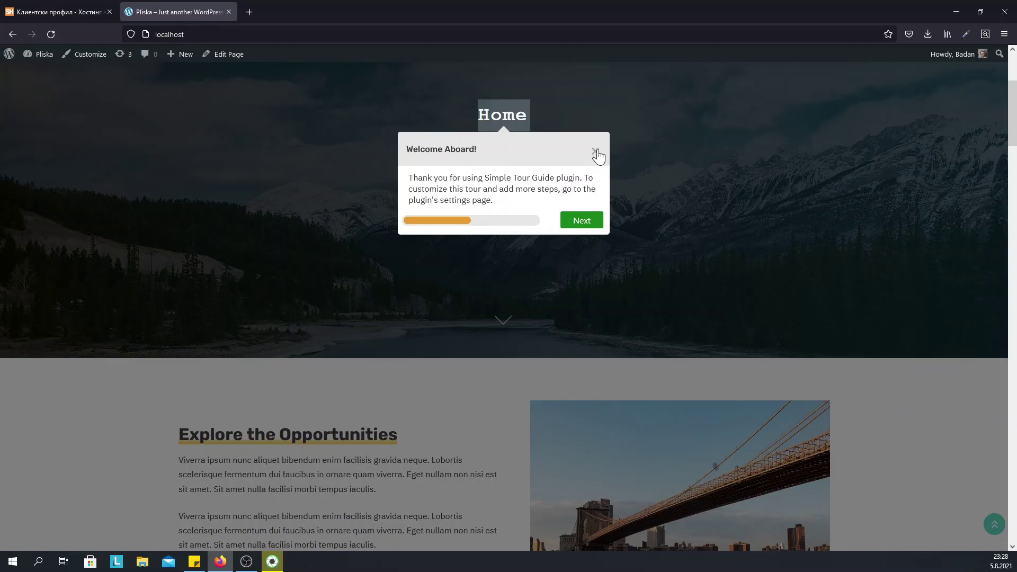
pyautogui.scroll(-5, 341, 397)
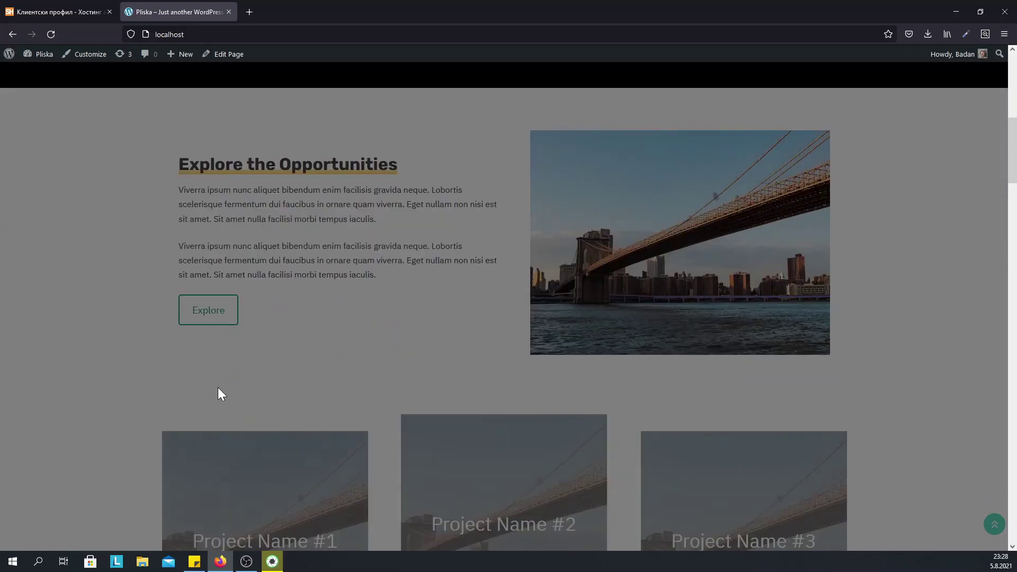
pyautogui.scroll(5, 514, 365)
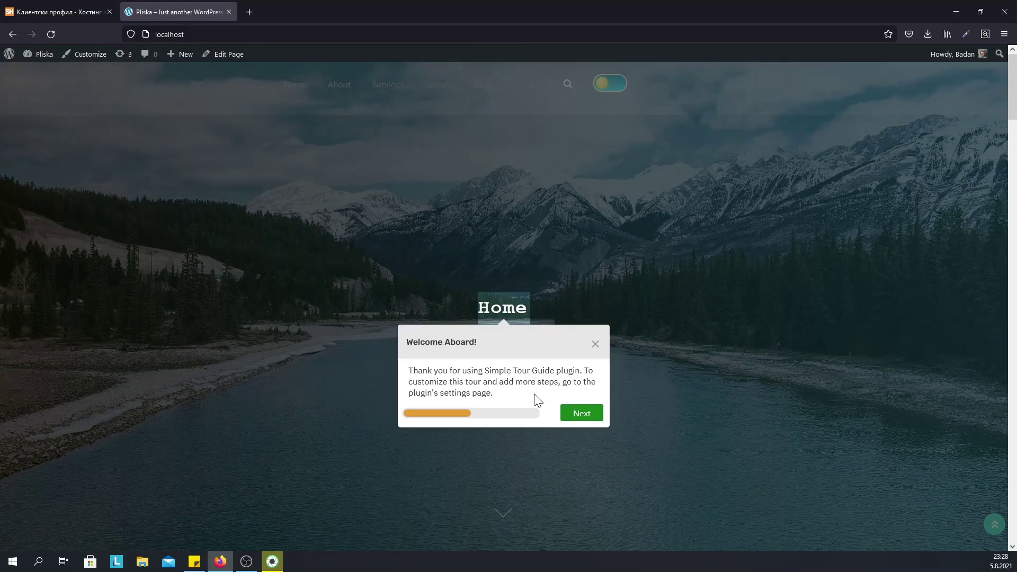
pyautogui.scroll(-1, 634, 442)
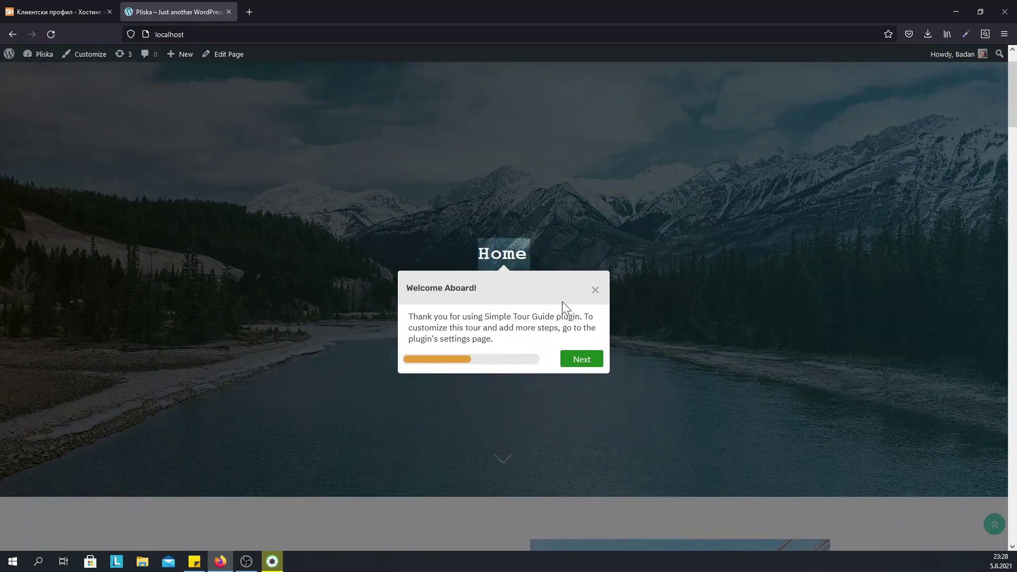
pyautogui.click(596, 291)
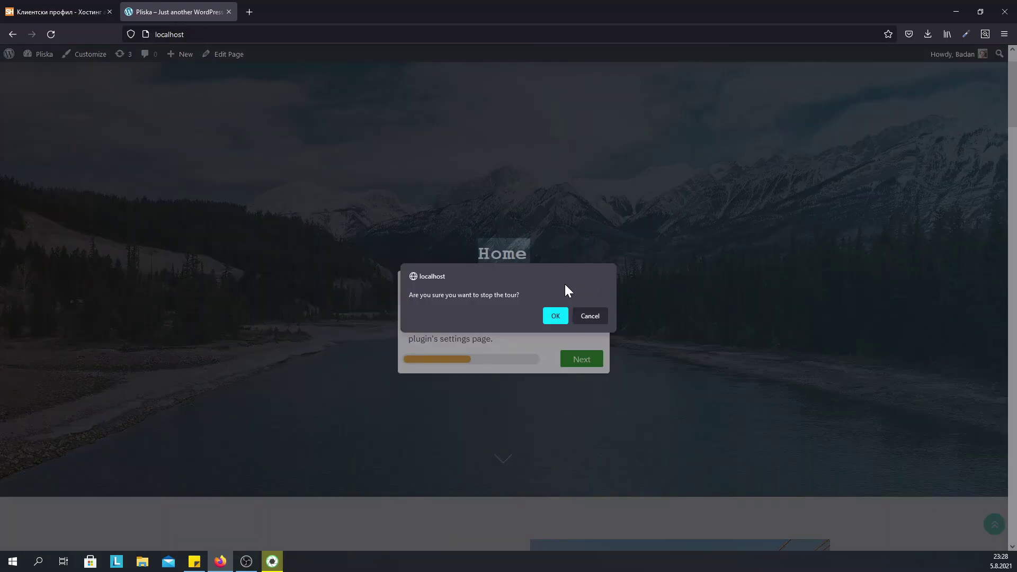
pyautogui.click(557, 316)
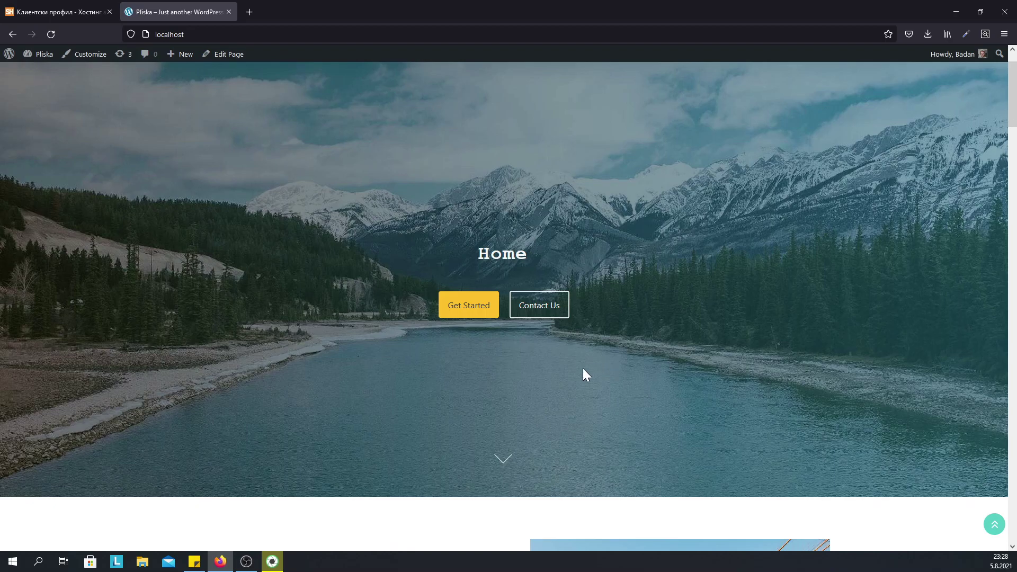
pyautogui.scroll(-4, 583, 375)
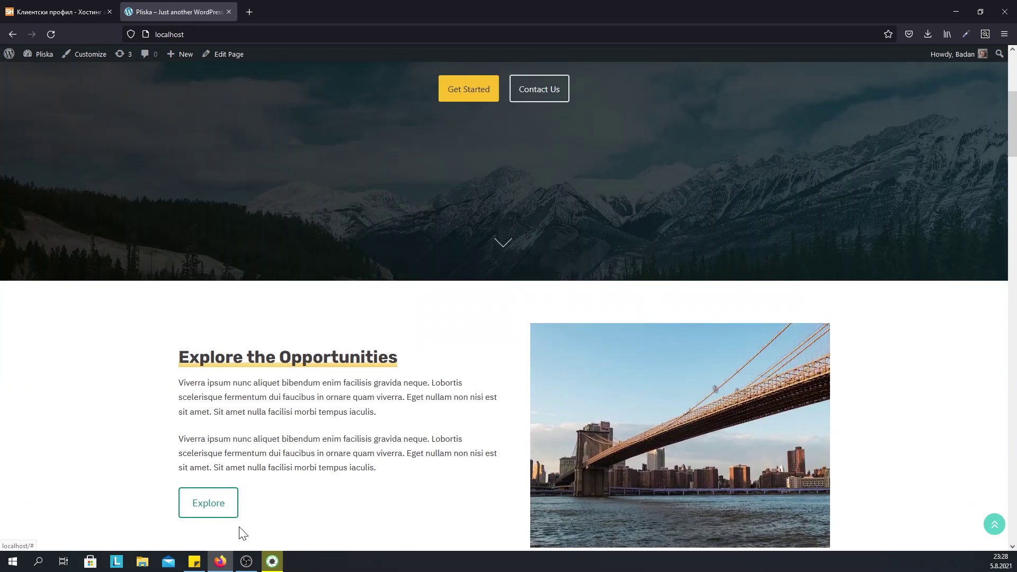
# Step: From the admin dashboard, open the Simple Tour Guide settings at the Tour Options section
pyautogui.moveTo(37, 54)
pyautogui.click(44, 73)
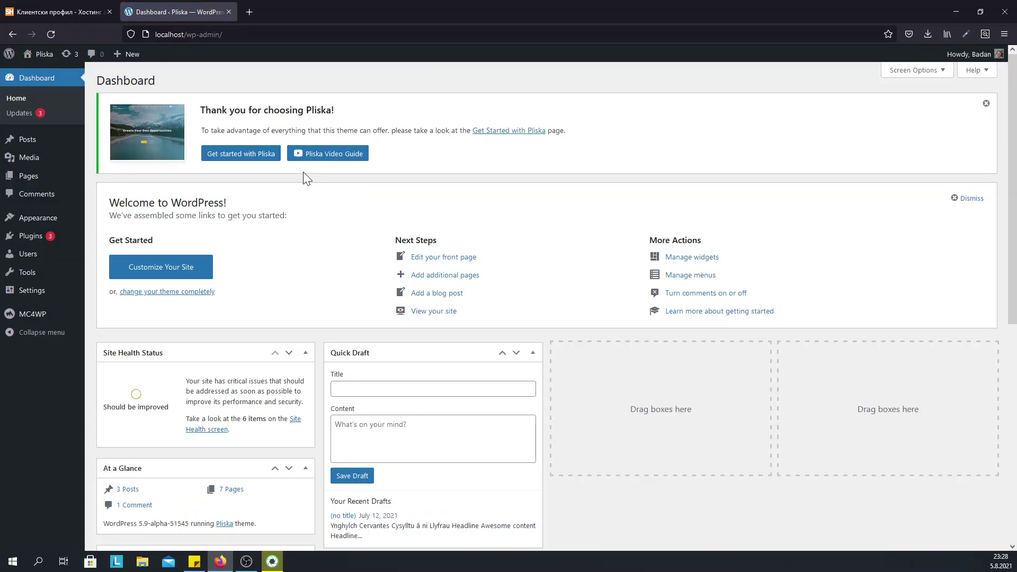
pyautogui.moveTo(41, 292)
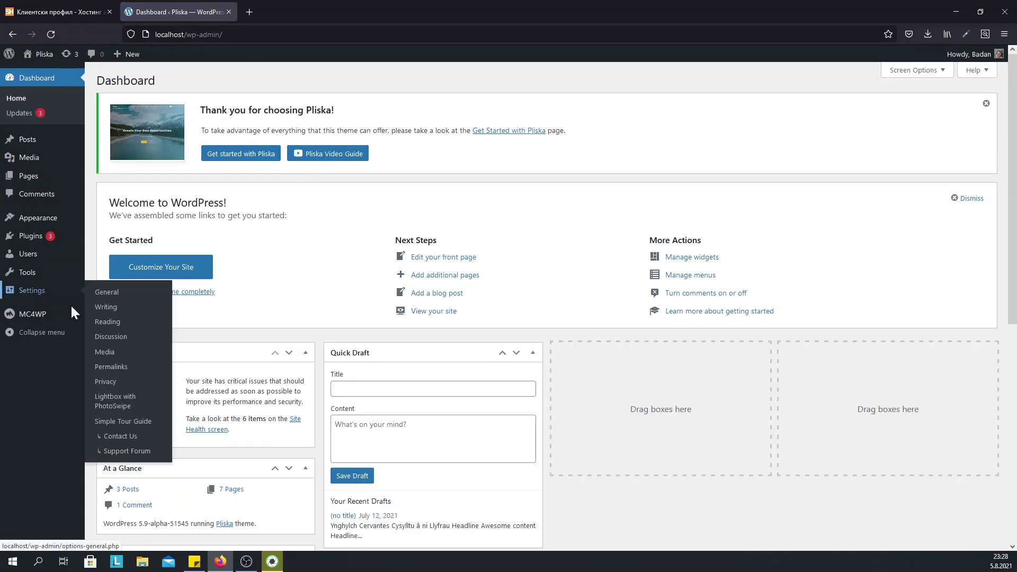
pyautogui.click(130, 423)
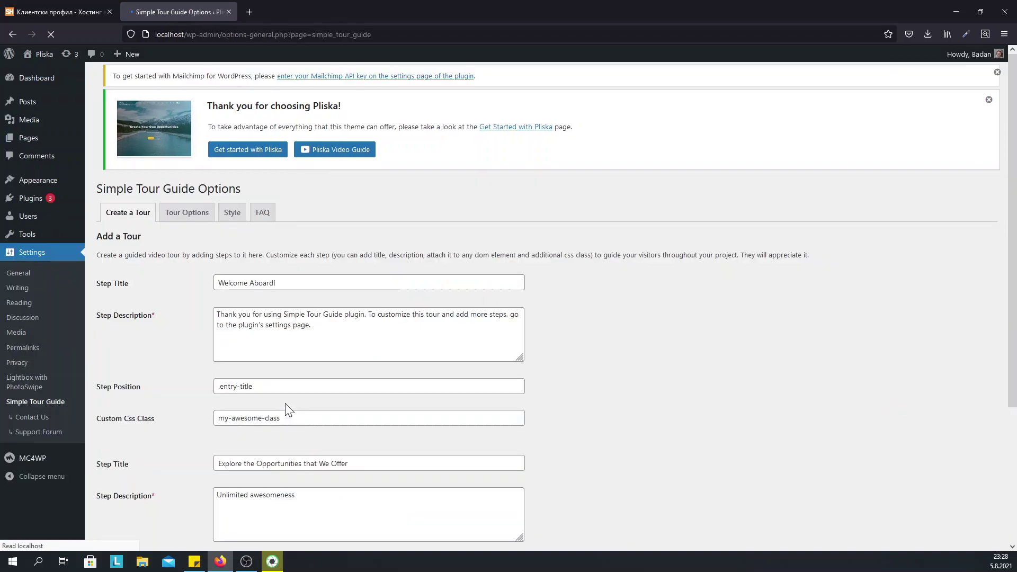
pyautogui.click(204, 227)
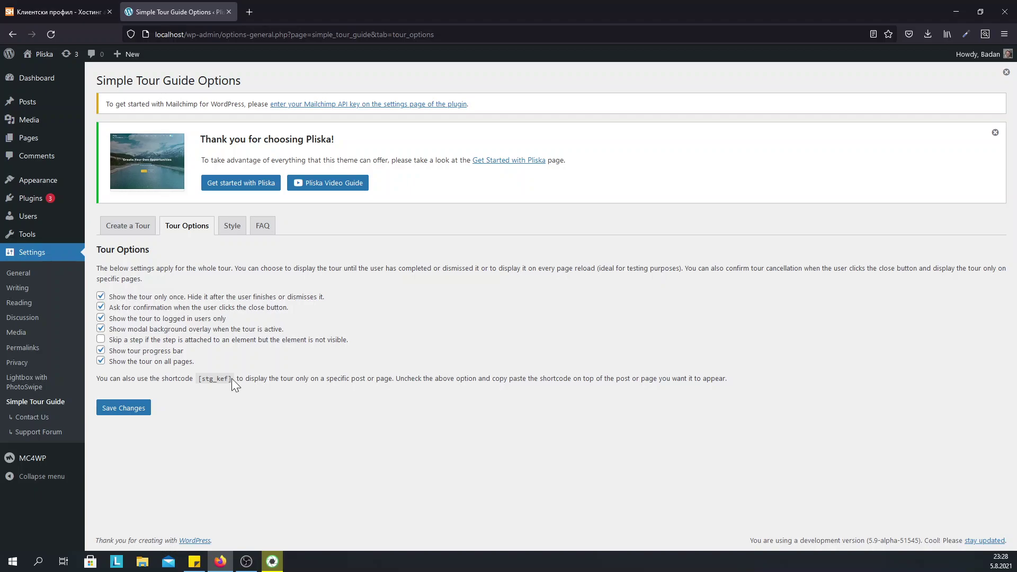
# Step: Copy the [stg_kef] shortcode, uncheck 'Show the tour on all pages', and save
pyautogui.moveTo(232, 379); pyautogui.dragTo(198, 380)
pyautogui.rightClick(205, 380)
pyautogui.click(220, 394)
pyautogui.click(101, 362)
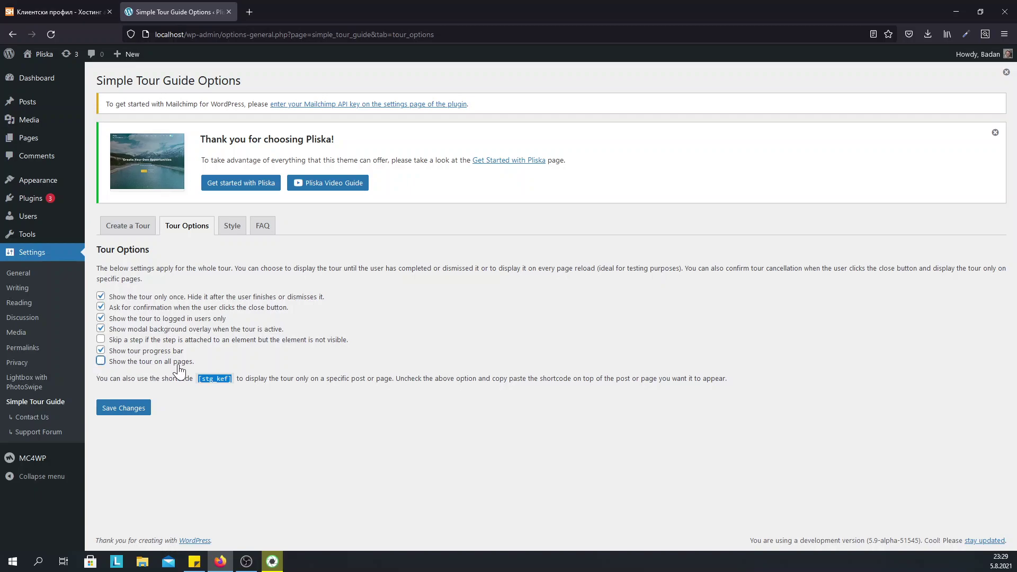
pyautogui.click(125, 411)
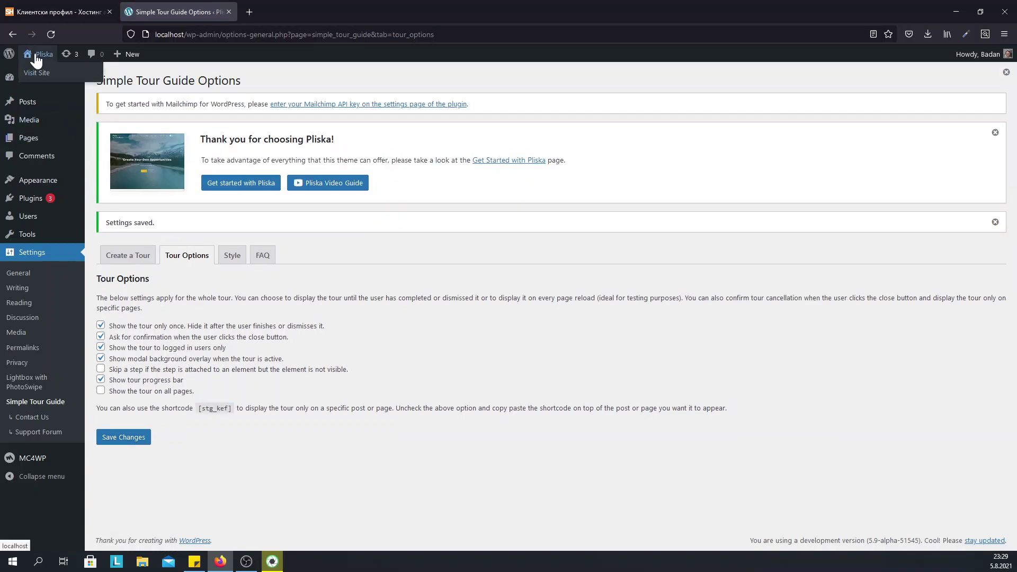
# Step: Visit the public site and open the About page from the navigation
pyautogui.click(36, 73)
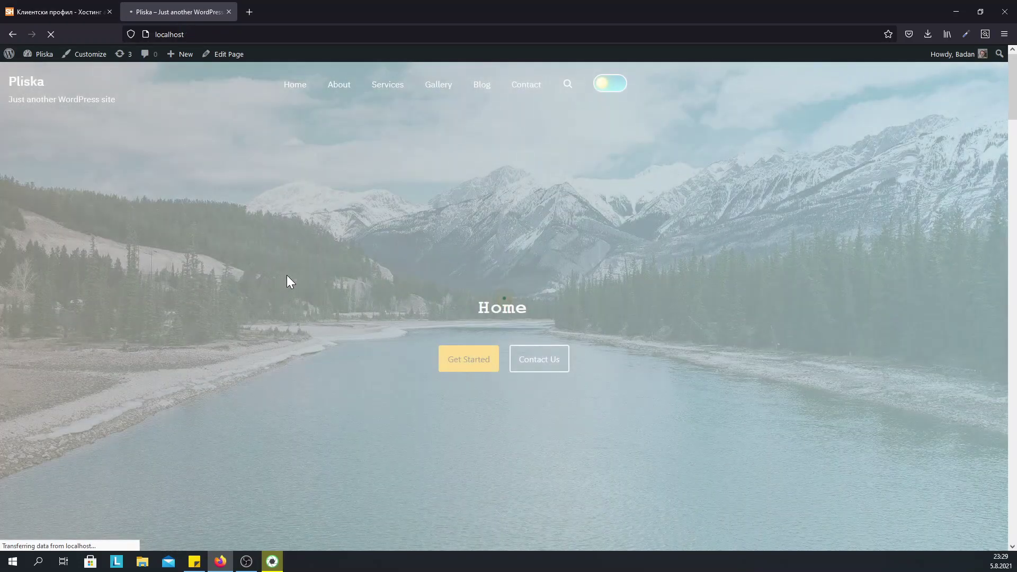
pyautogui.scroll(-5, 586, 318)
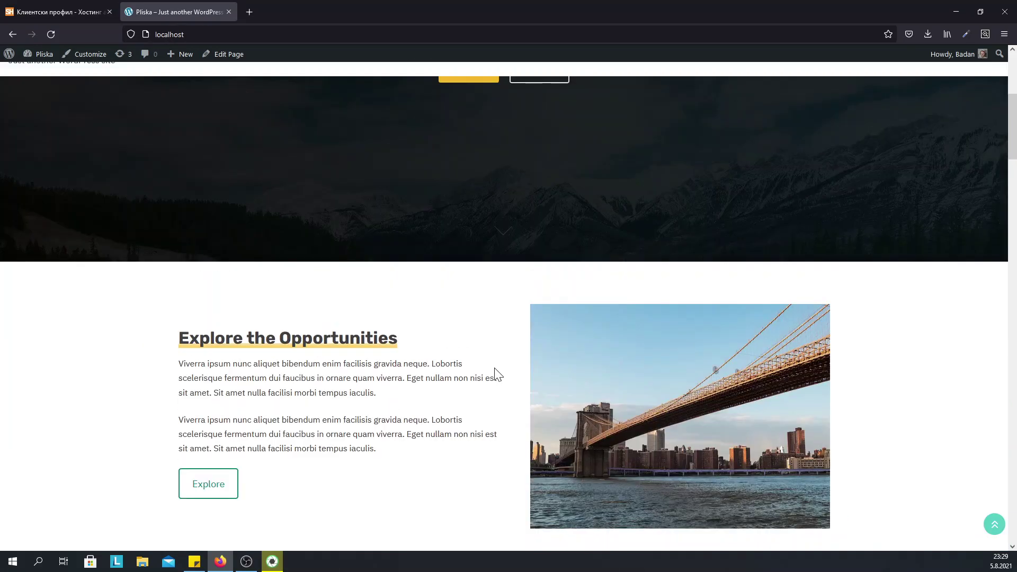
pyautogui.scroll(5, 497, 374)
pyautogui.click(337, 88)
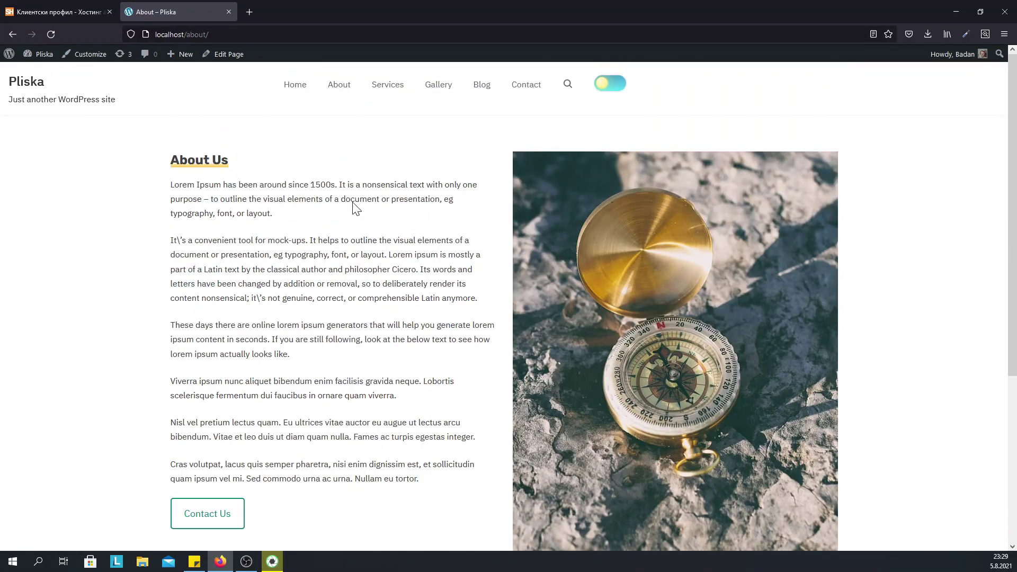
# Step: Open the About page in the editor and add an empty block below the title
pyautogui.click(232, 59)
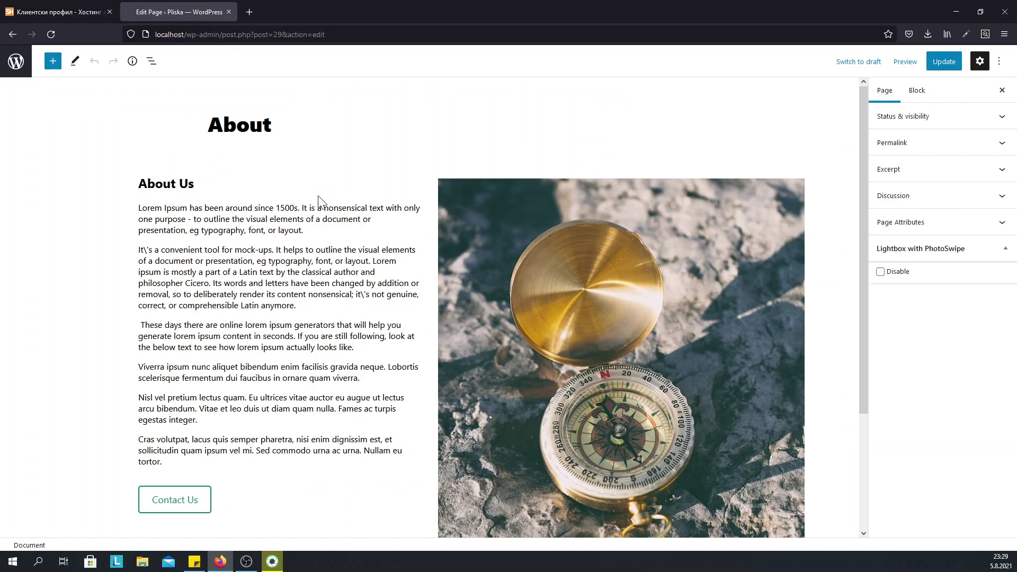
pyautogui.click(399, 190)
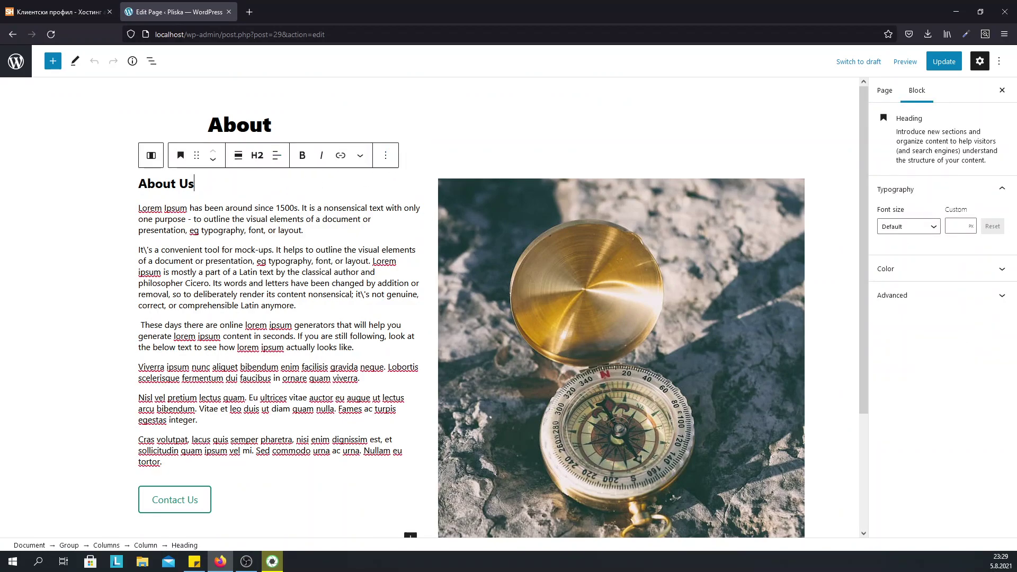
pyautogui.click(273, 125)
pyautogui.press('Return')
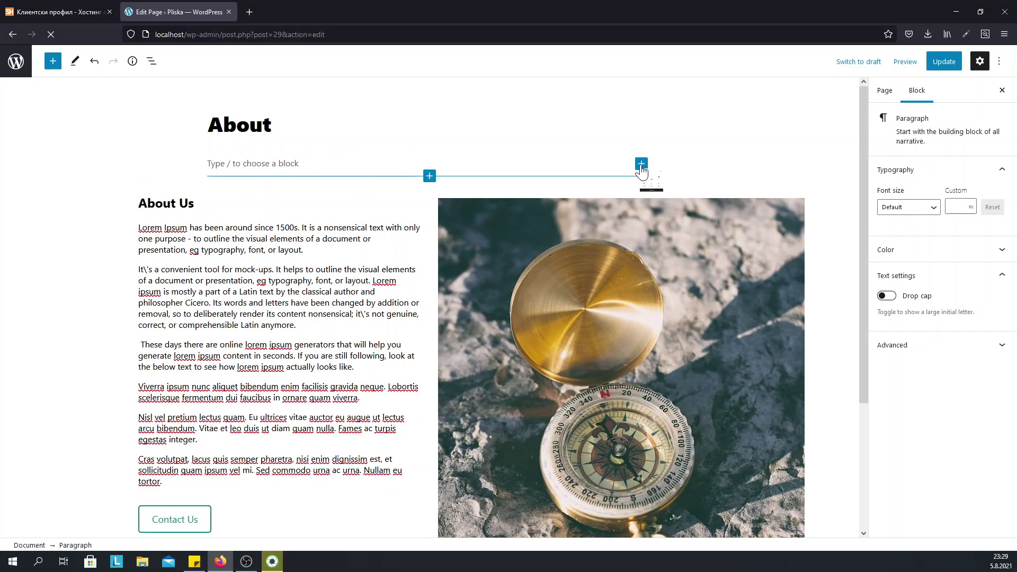
# Step: Turn the new block into a Shortcode block holding [stg_kef] and update the page
pyautogui.click(641, 165)
pyautogui.write('sh')
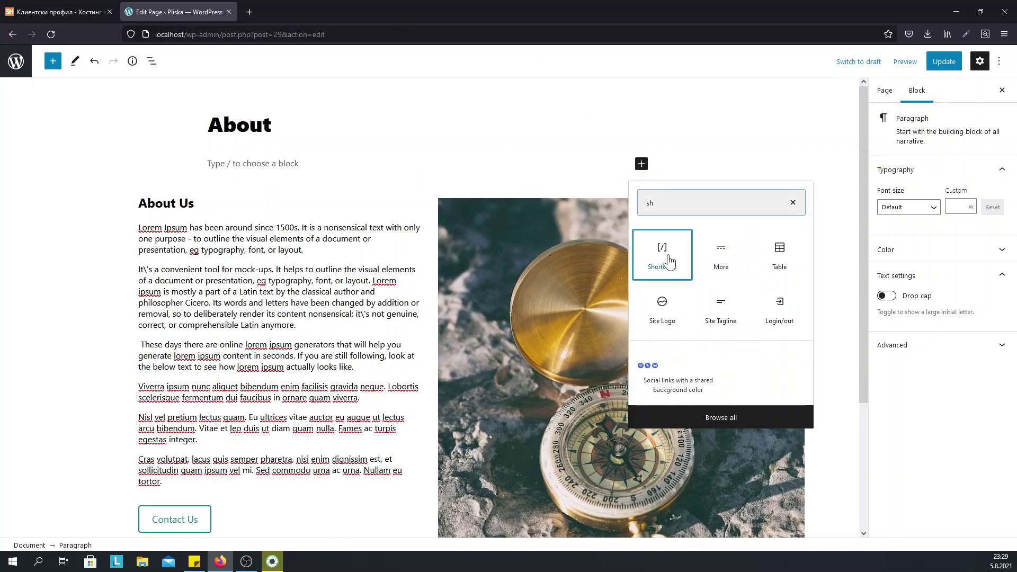
pyautogui.click(666, 259)
pyautogui.hotkey('ctrl', 'v')
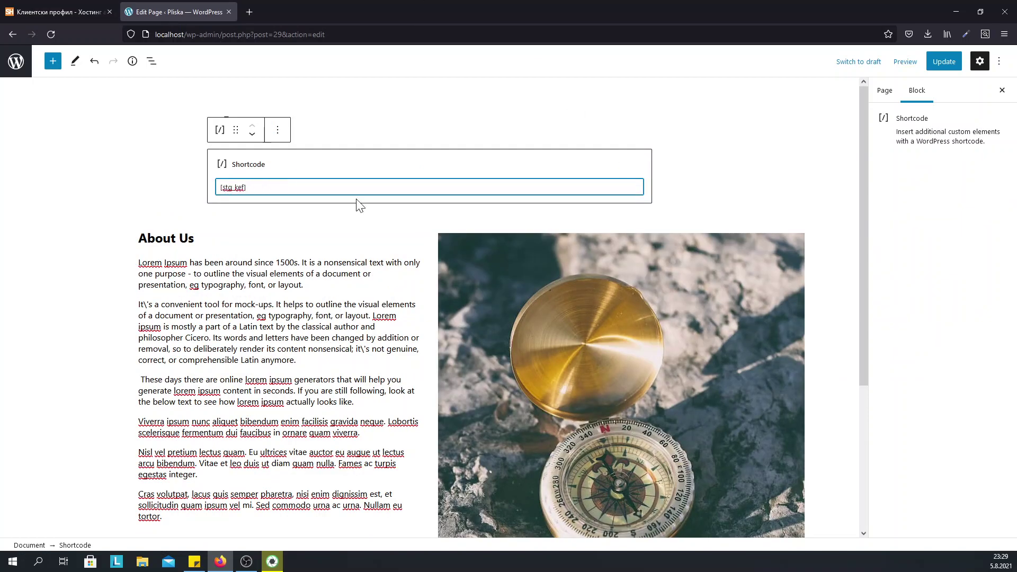
pyautogui.click(948, 63)
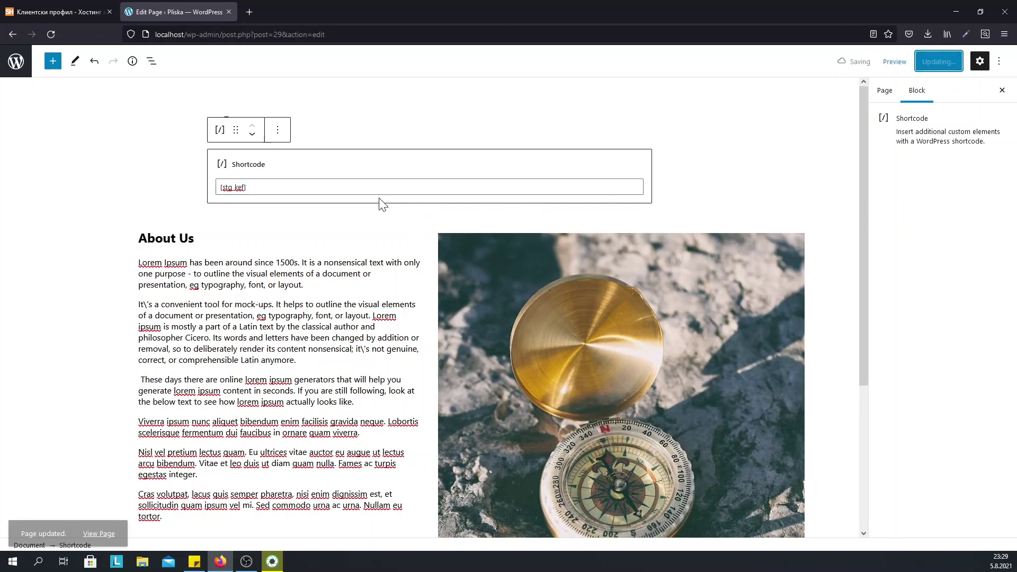
# Step: View the About page, step through the tour with Next and Finish, then return home
pyautogui.click(106, 517)
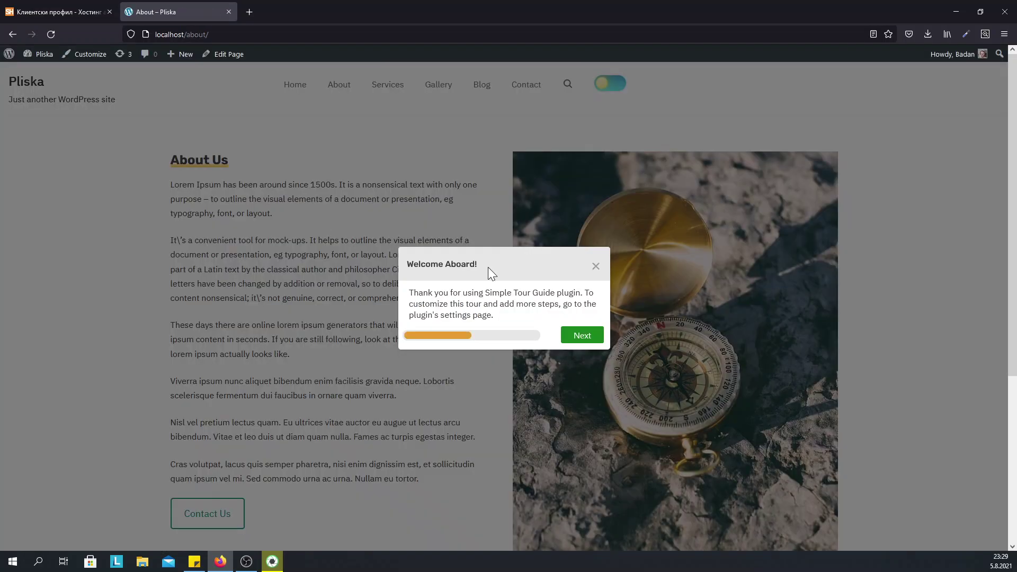
pyautogui.click(584, 335)
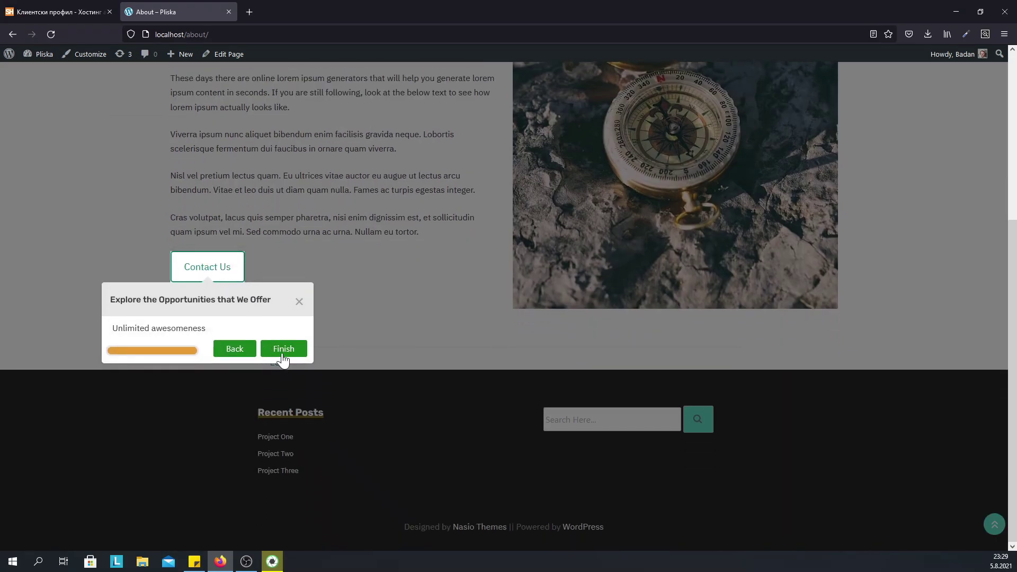
pyautogui.click(284, 349)
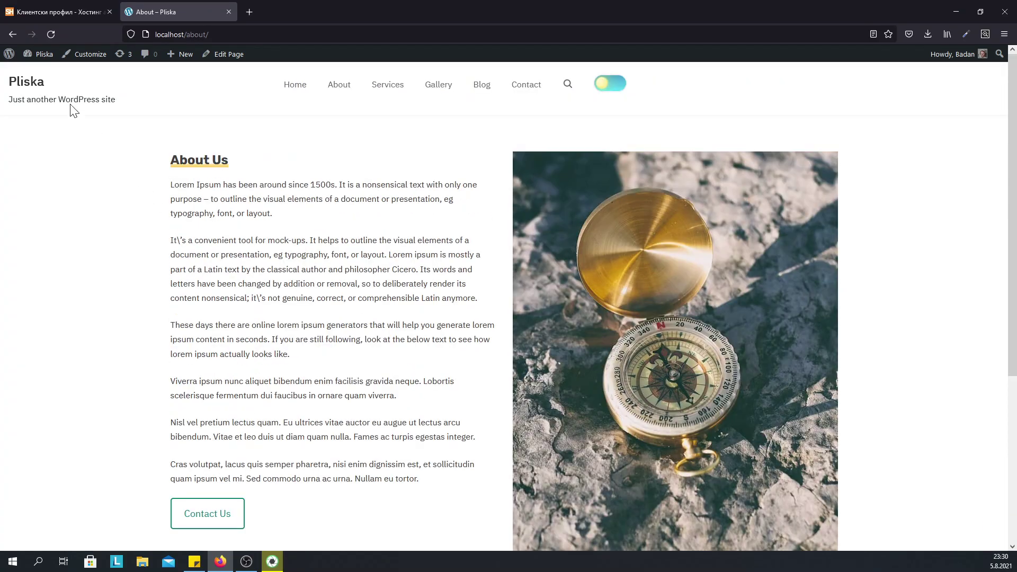
pyautogui.click(35, 84)
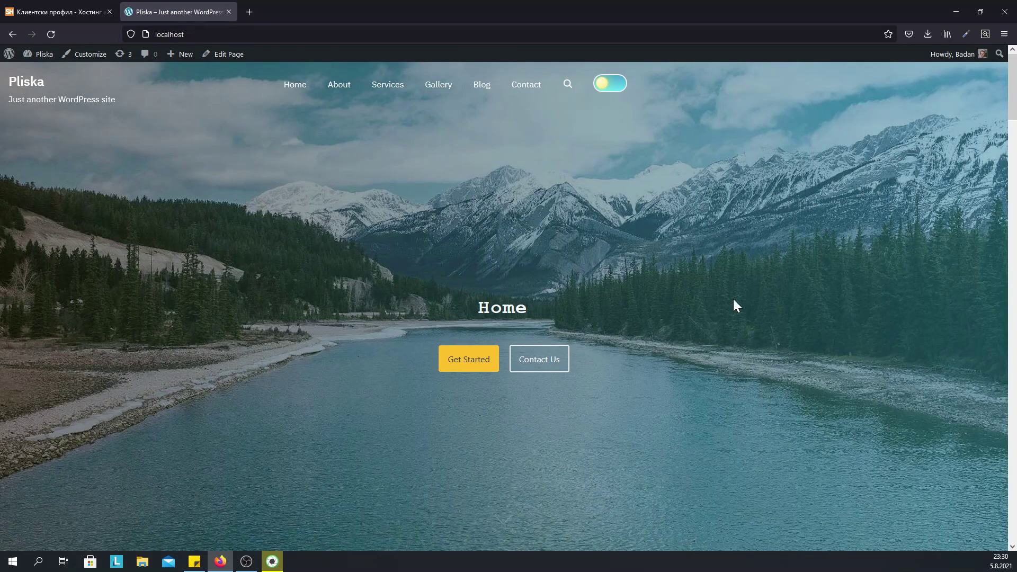
pyautogui.moveTo(38, 54)
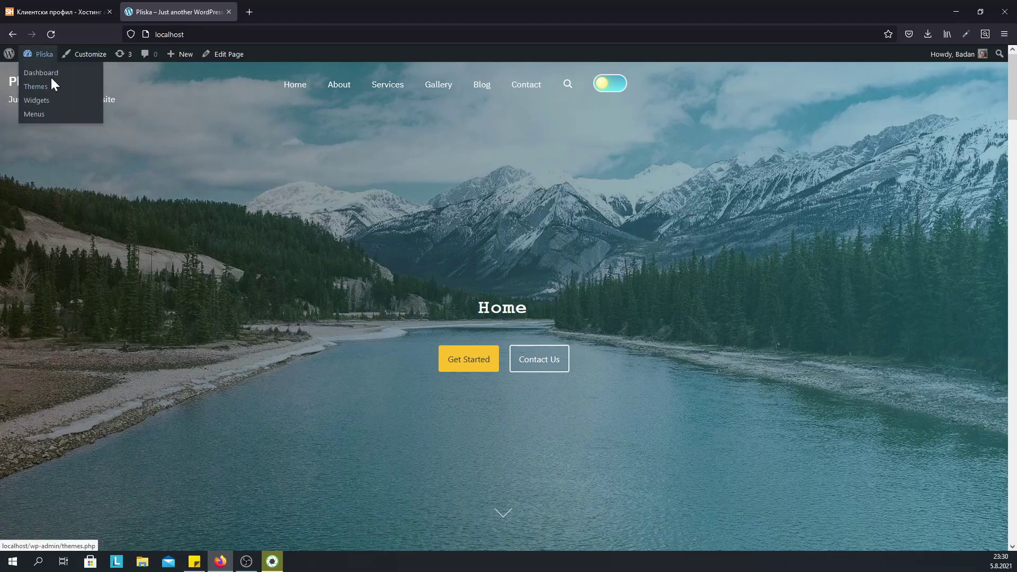